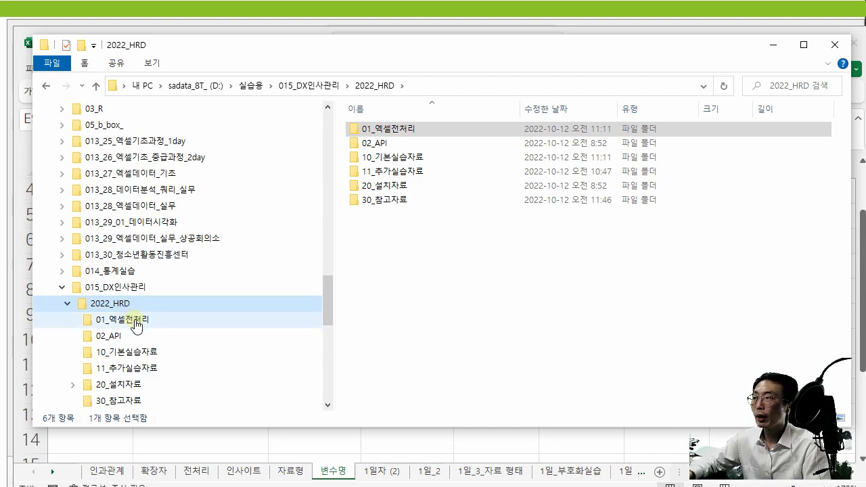
Open the workbook 2023_02_잘못입력사례.xlsx from the 01_엑셀전처리 folder
double_click(408, 129)
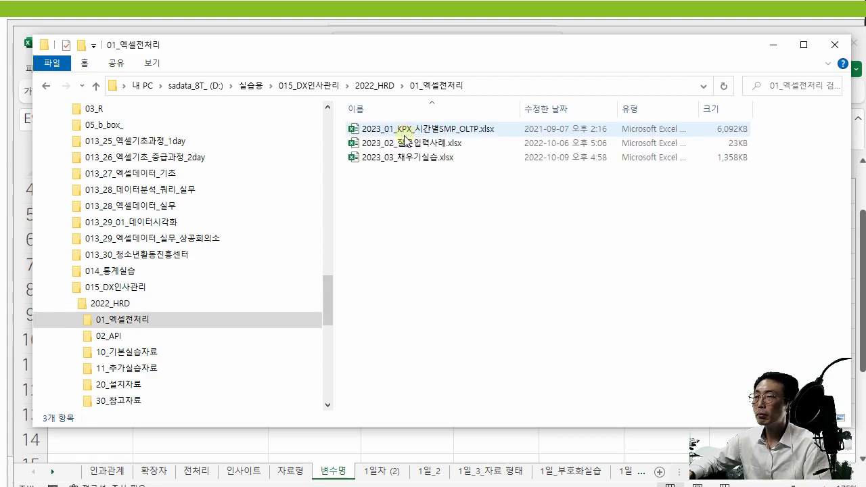
click(418, 144)
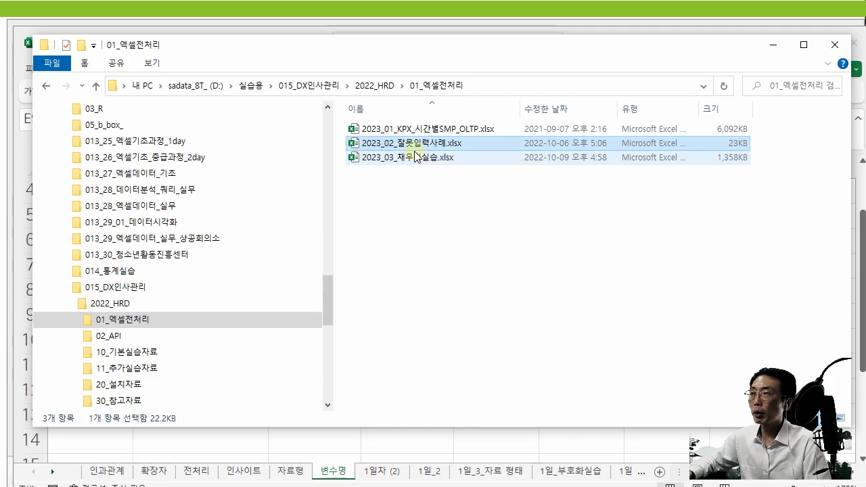
double_click(417, 147)
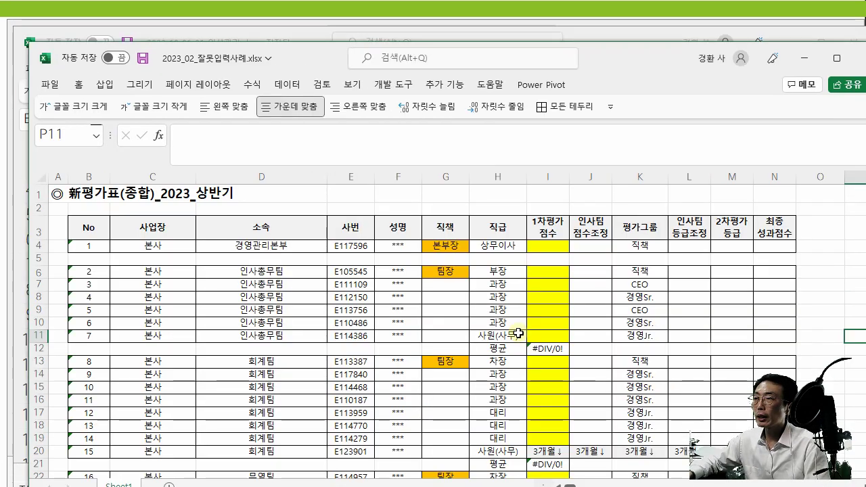
Examine the title in row 1, the spacer column A, and the 평균 rows 12 and 21 that interrupt the evaluation data
drag(58, 189, 731, 193)
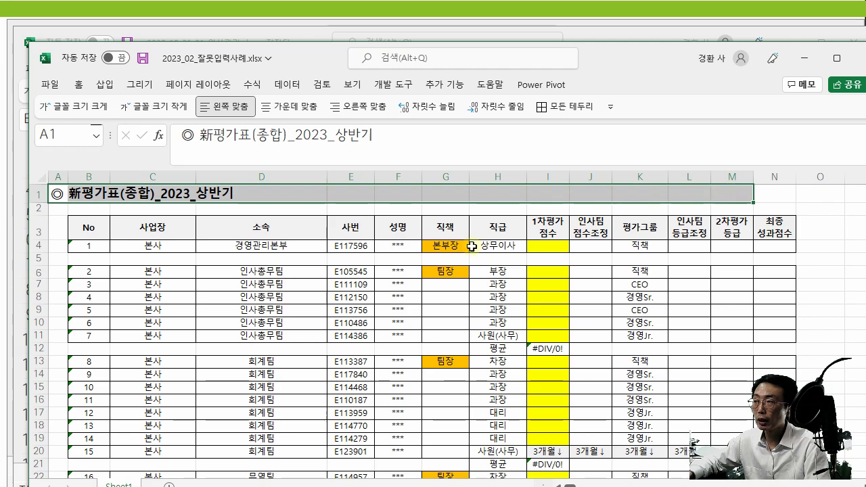
click(57, 175)
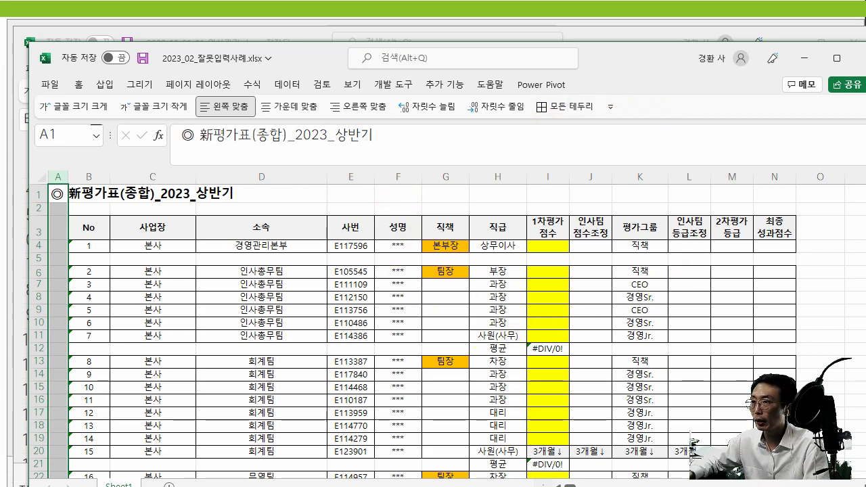
click(39, 348)
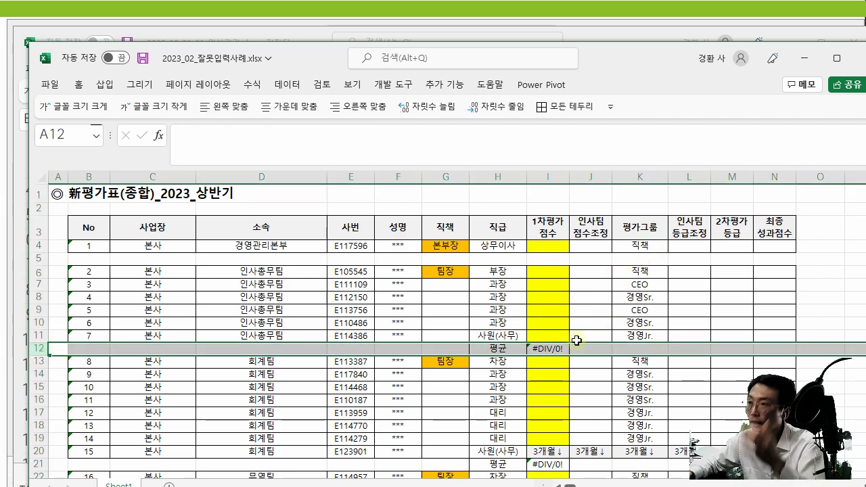
drag(547, 272, 547, 337)
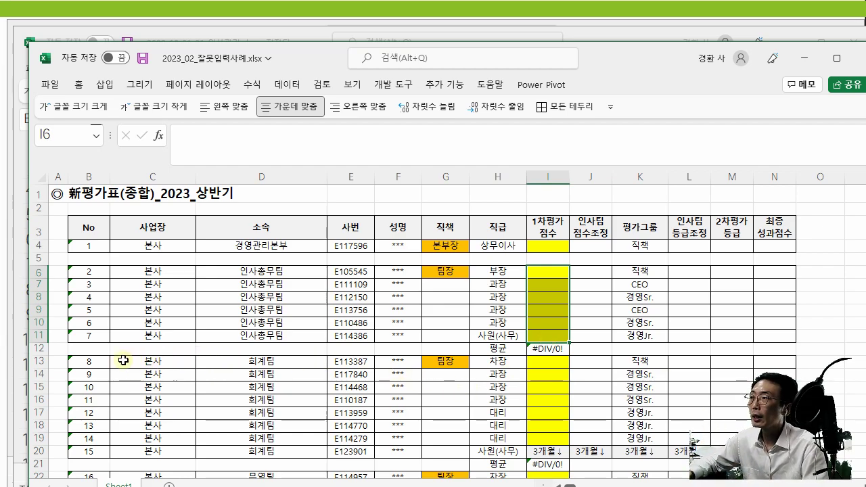
click(40, 349)
scroll(42, 349, down, 3)
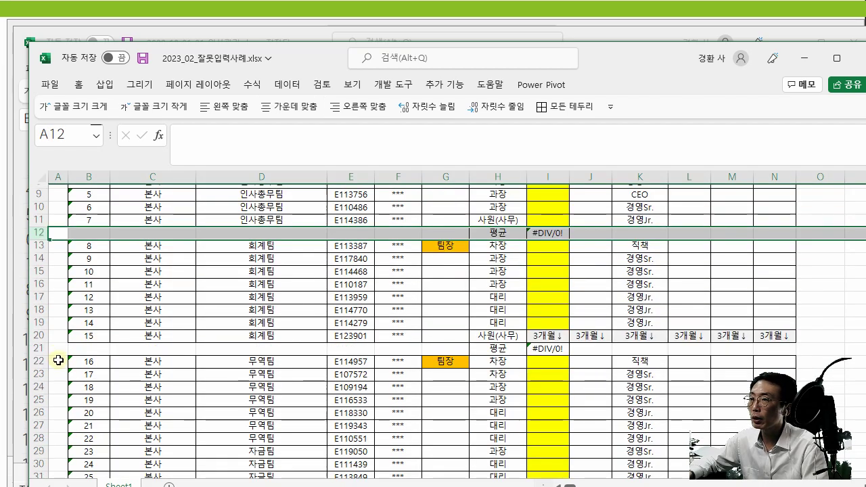
click(50, 348)
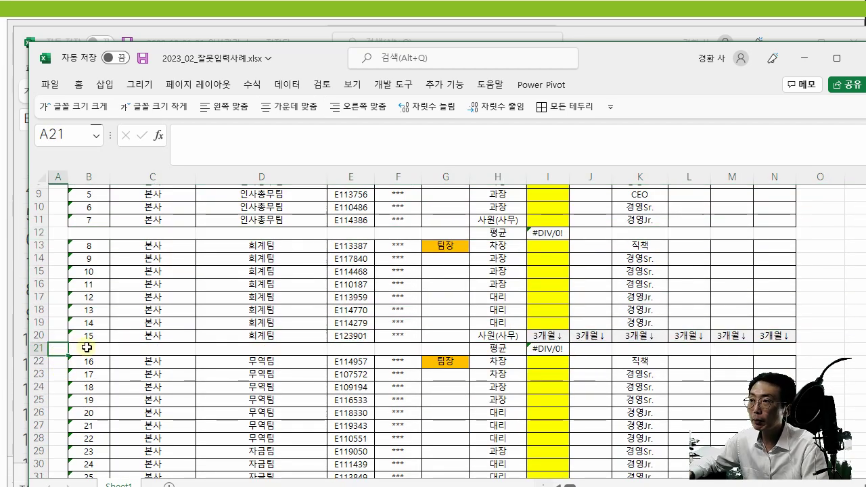
scroll(510, 348, down, 10)
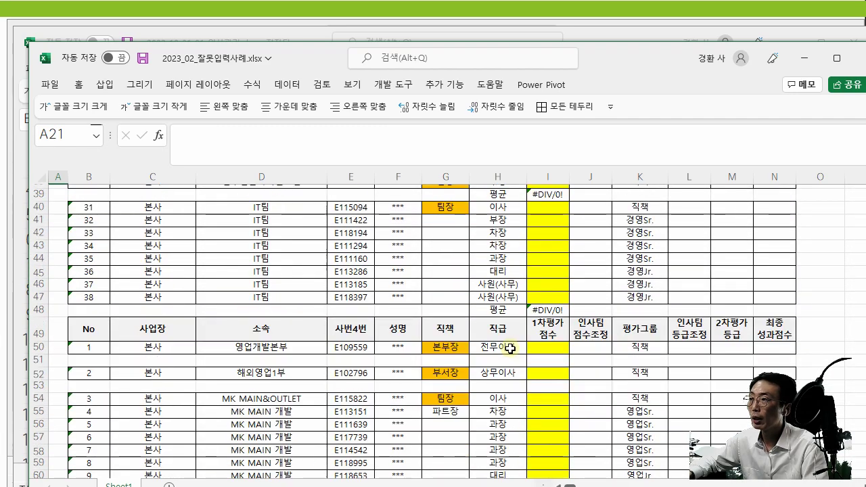
Compare the repeated header in row 49 with the main table header in row 3
click(39, 330)
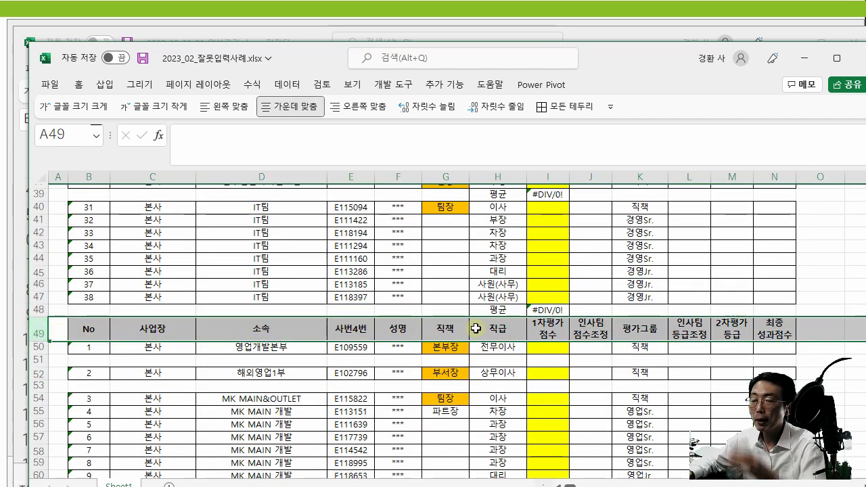
scroll(474, 328, up, 7)
scroll(473, 329, up, 6)
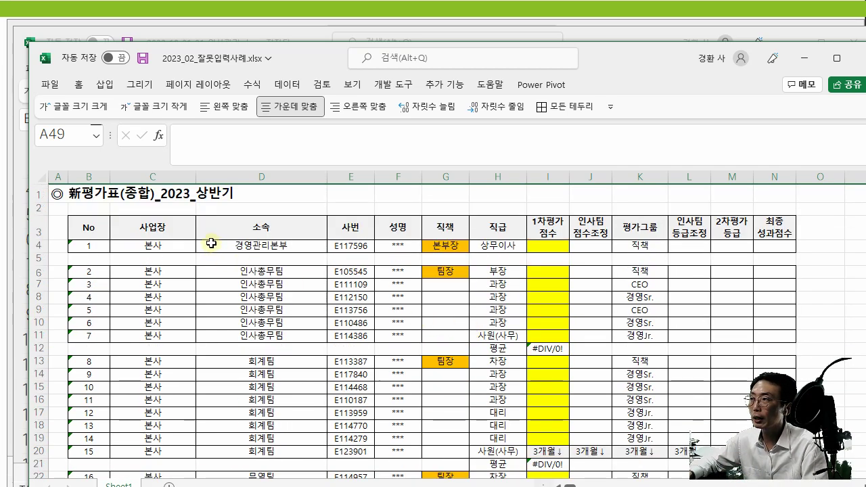
click(88, 226)
drag(106, 227, 776, 229)
scroll(650, 337, down, 10)
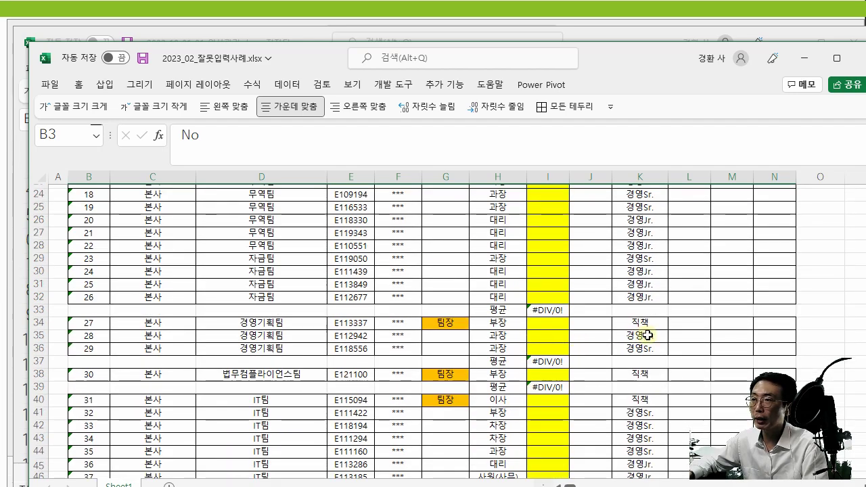
scroll(580, 332, up, 10)
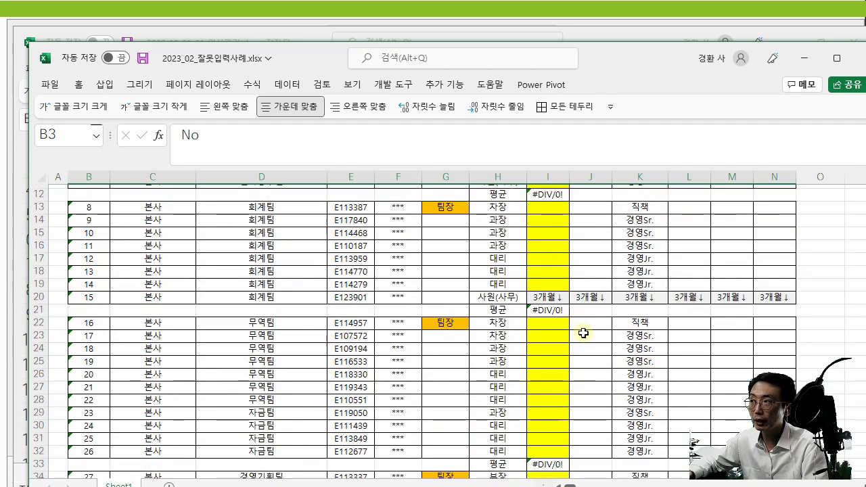
scroll(104, 239, down, 15)
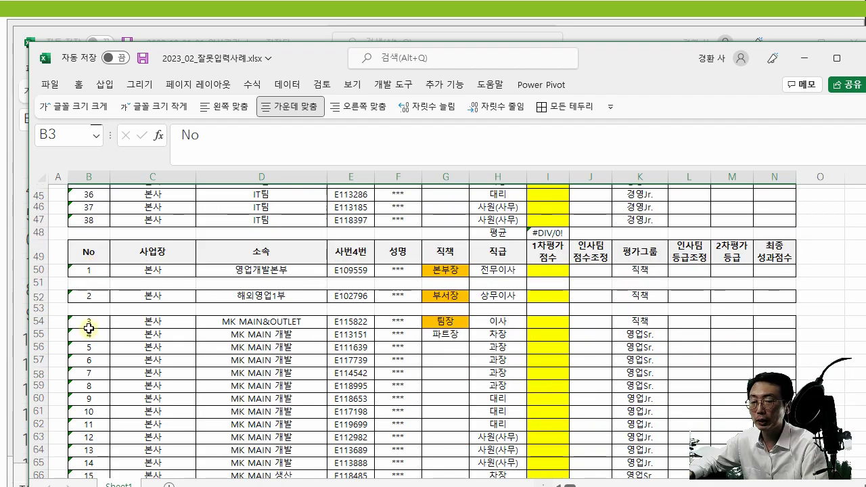
scroll(90, 318, up, 15)
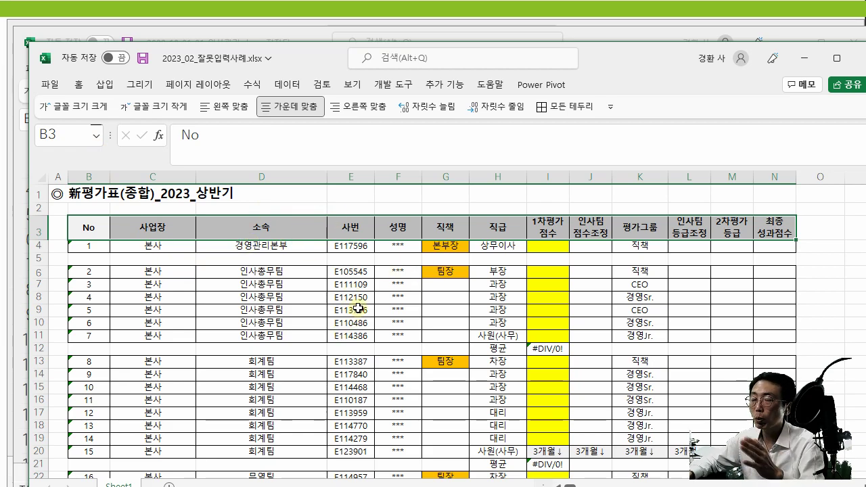
Inspect the 사번 value in E4 and the 직급 and 1차평가 점수 columns for mixed data content
click(498, 175)
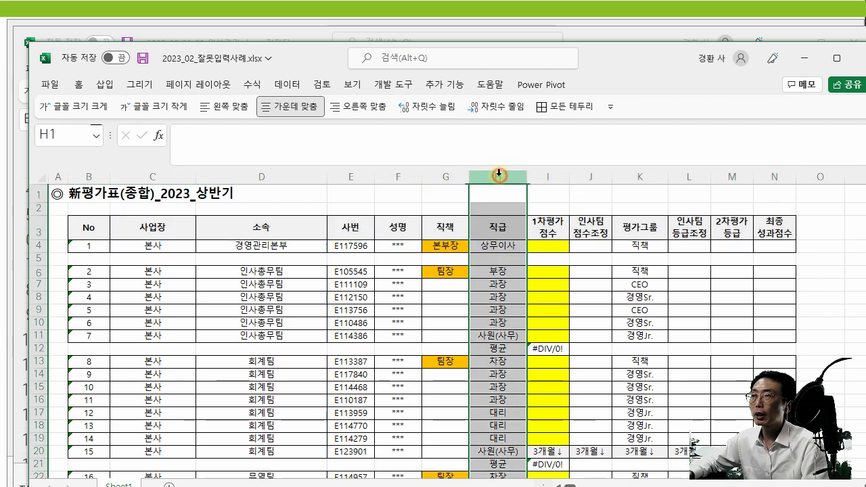
click(352, 247)
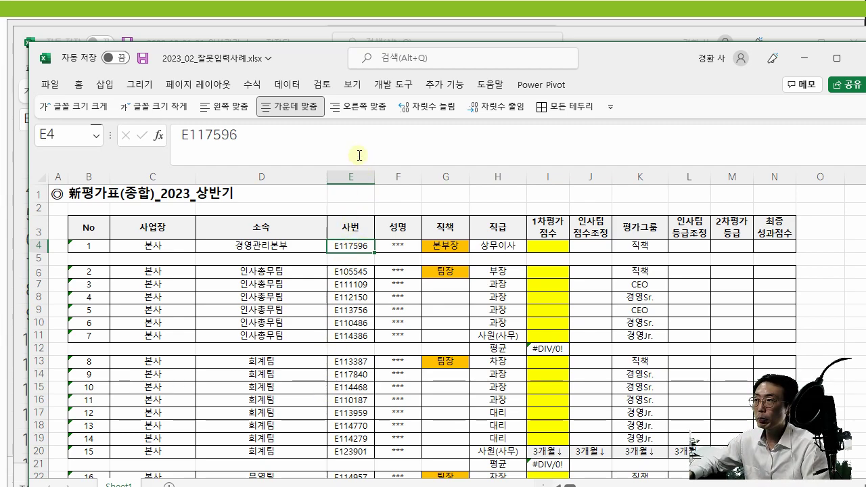
click(516, 244)
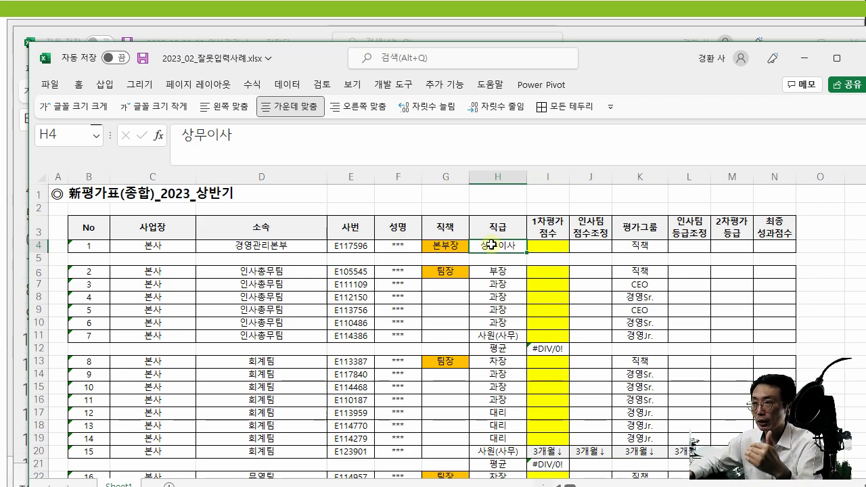
click(508, 174)
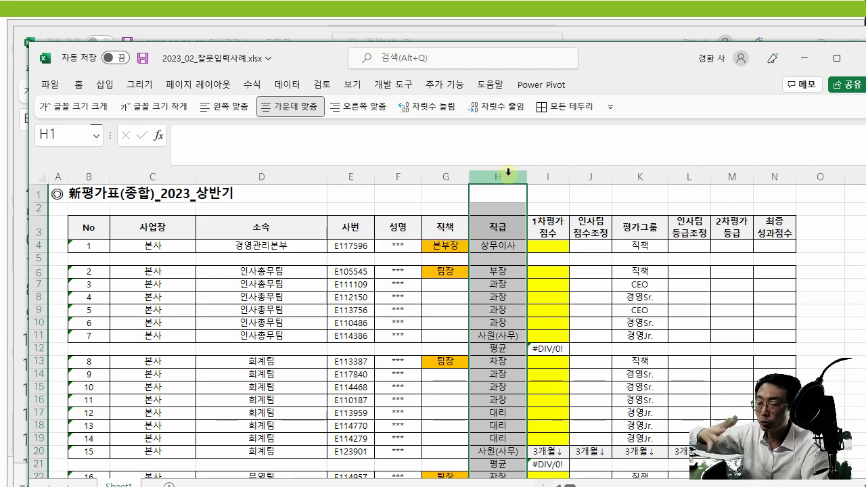
click(504, 372)
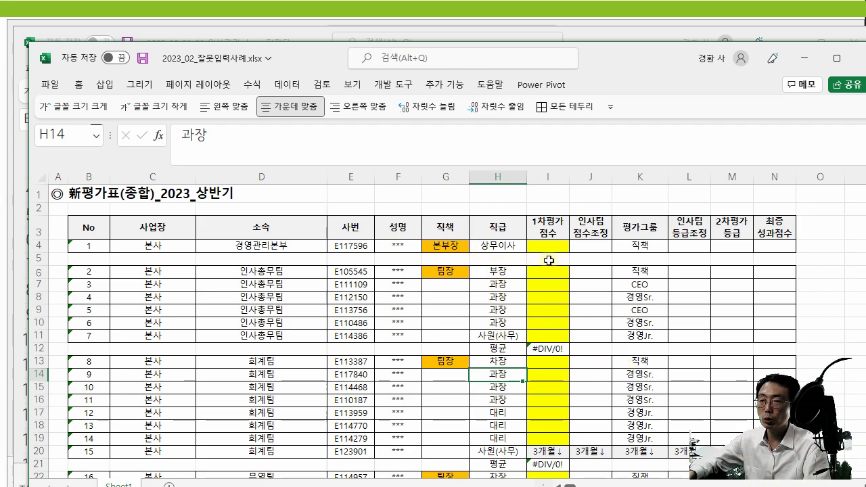
click(508, 176)
click(547, 169)
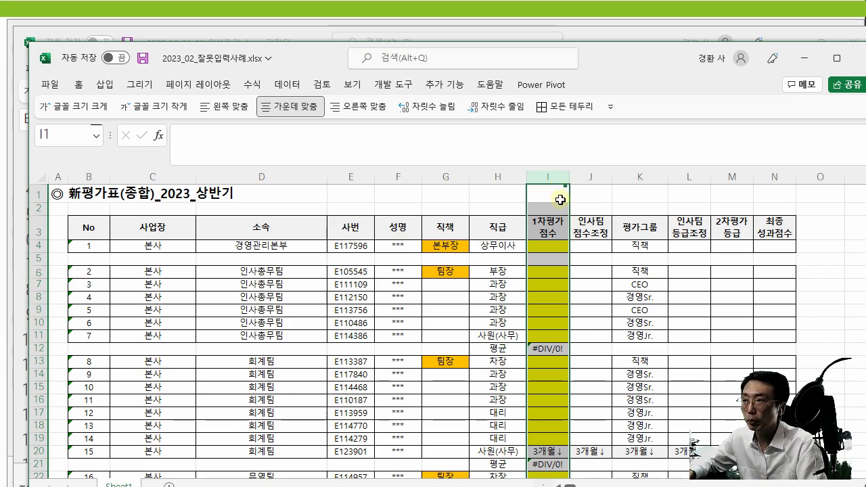
scroll(559, 203, down, 2)
scroll(560, 206, up, 2)
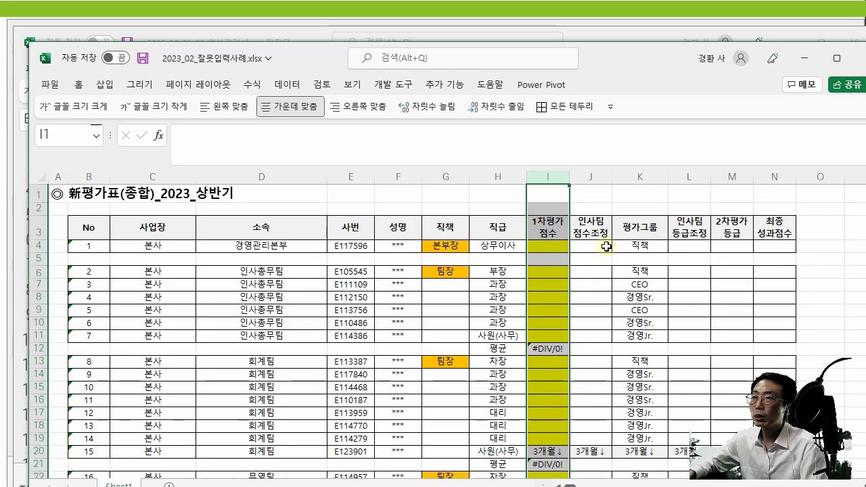
Try removing the line break from the 인사팀 점수조정 header in J3, and undo the edit
click(595, 229)
click(234, 130)
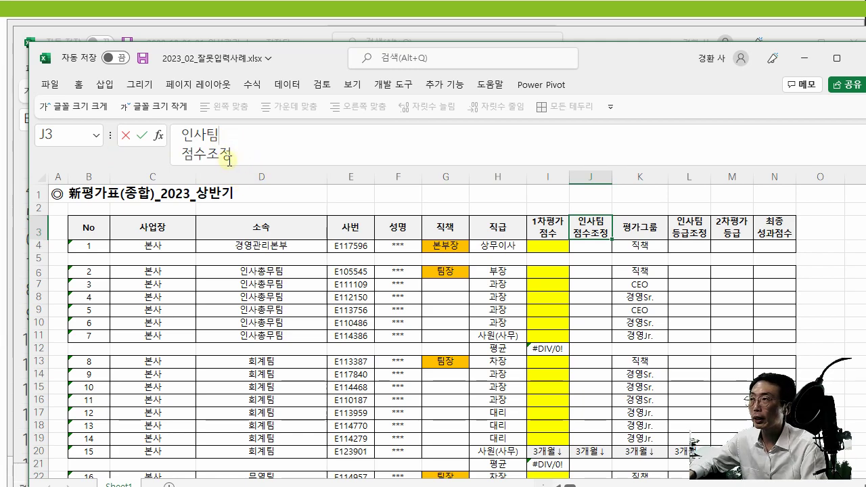
key(Delete)
key(Return)
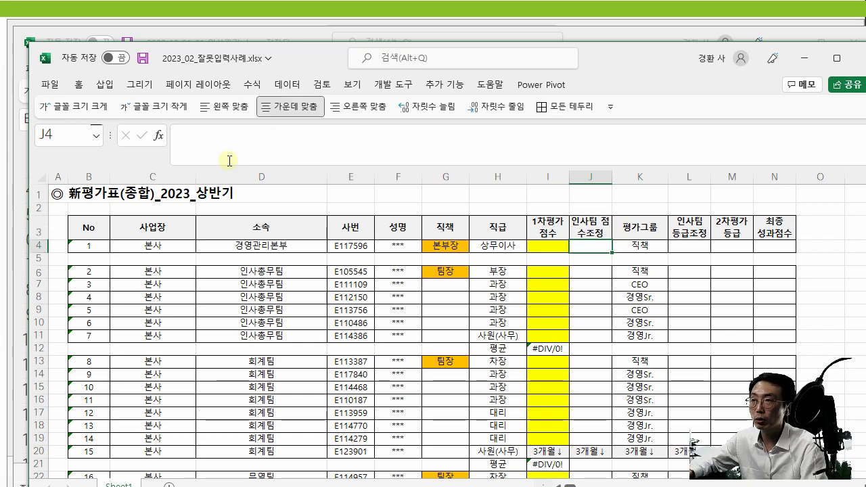
key(ctrl+z)
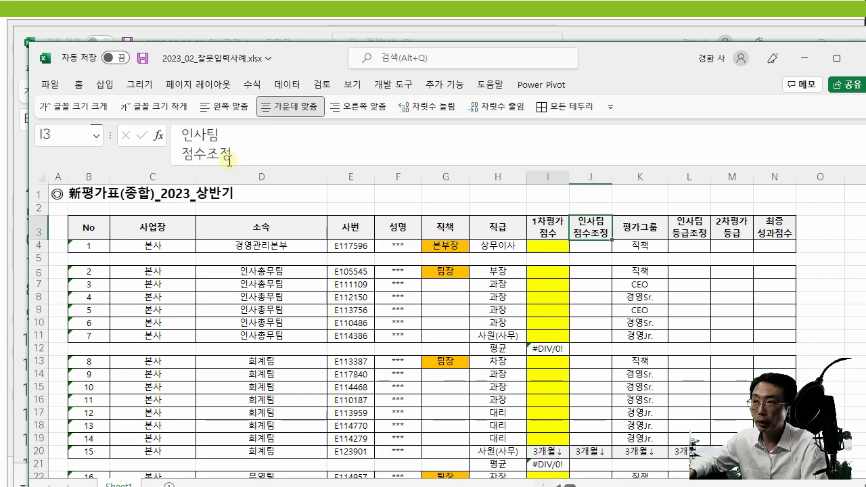
Inspect the line breaks within the header cells I3, N3 and M3
key(Left)
click(233, 133)
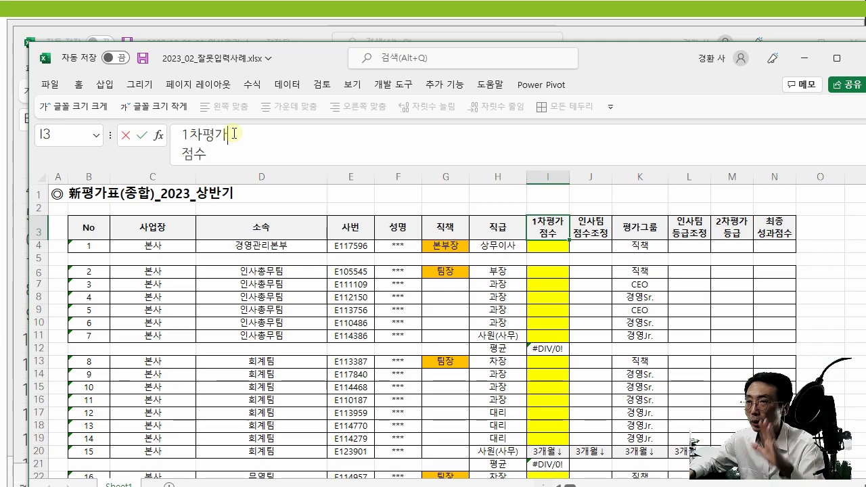
click(773, 232)
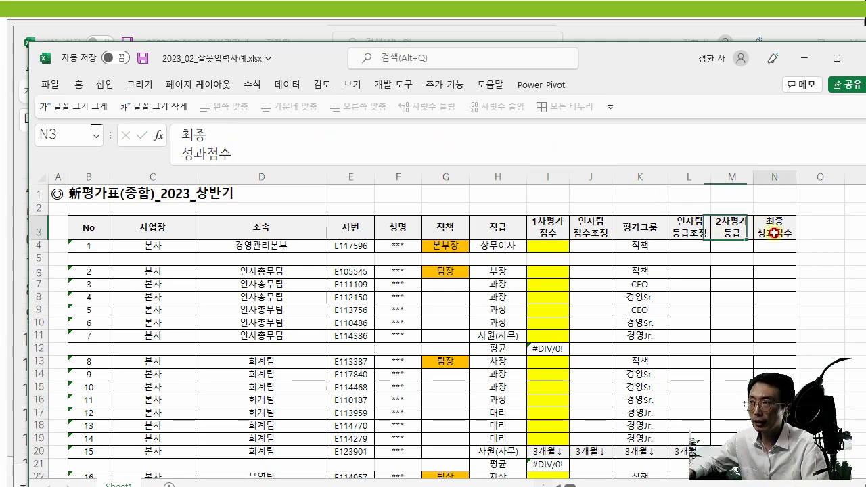
click(733, 228)
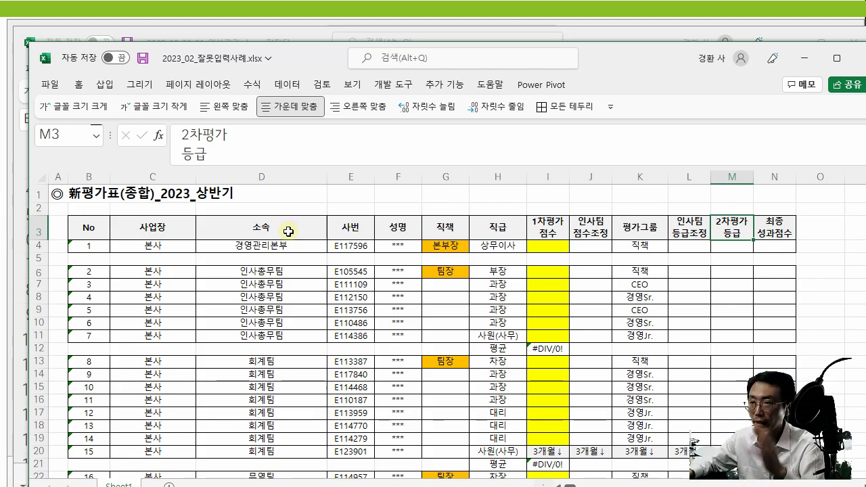
Examine the sheet's team blocks down to the second header, including the yellow score cells and the orange 직책 cells
scroll(337, 299, down, 4)
scroll(337, 300, down, 14)
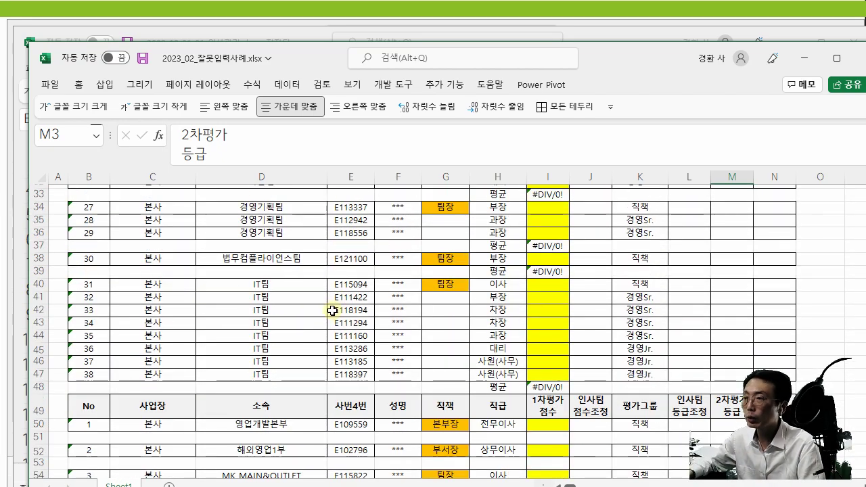
scroll(326, 310, up, 6)
scroll(326, 310, up, 12)
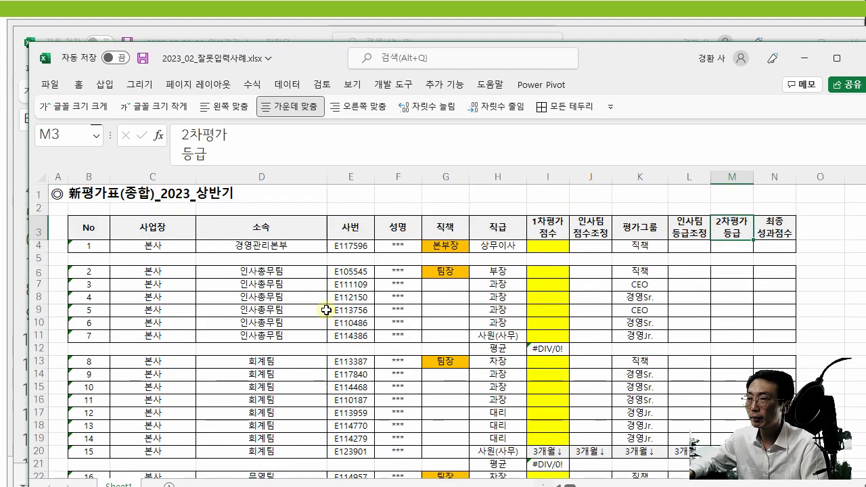
scroll(536, 358, down, 6)
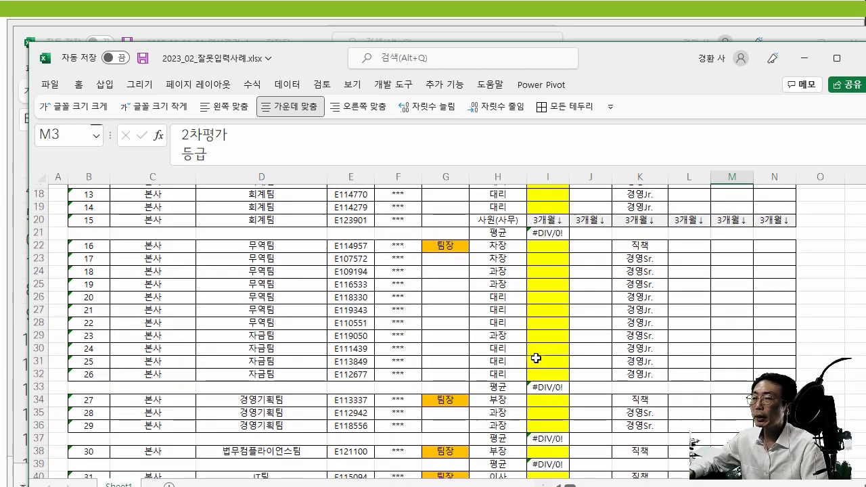
click(545, 308)
click(449, 402)
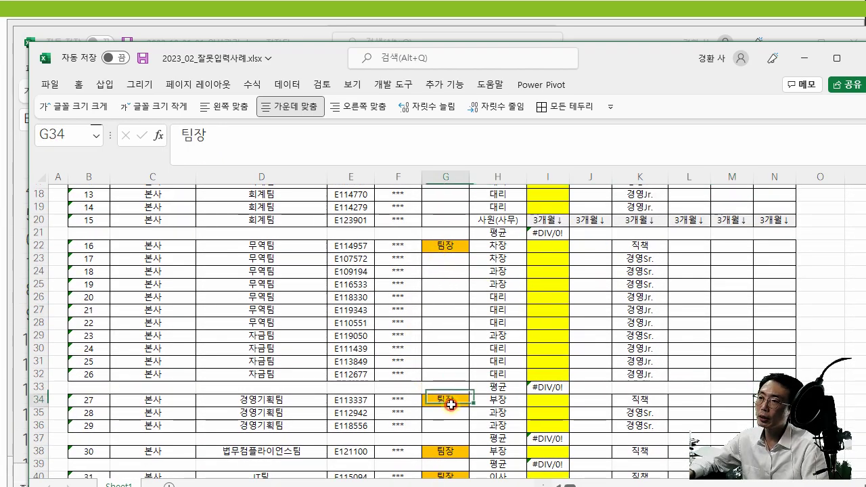
scroll(451, 404, down, 7)
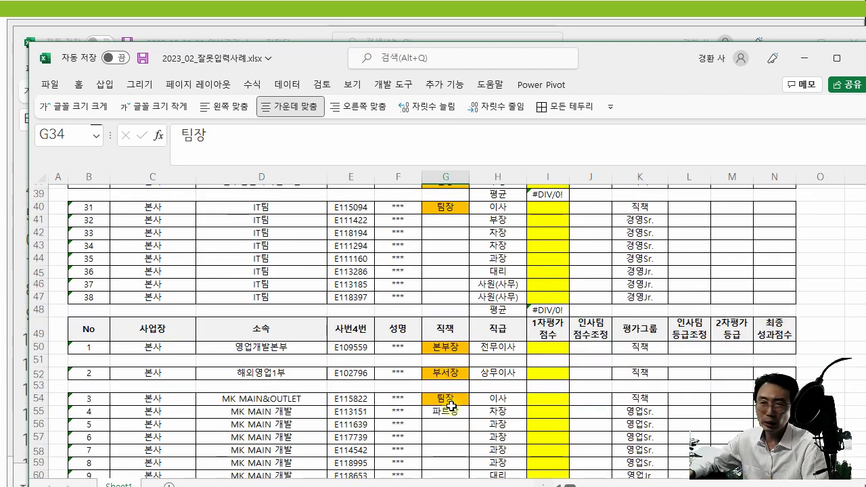
scroll(449, 404, up, 13)
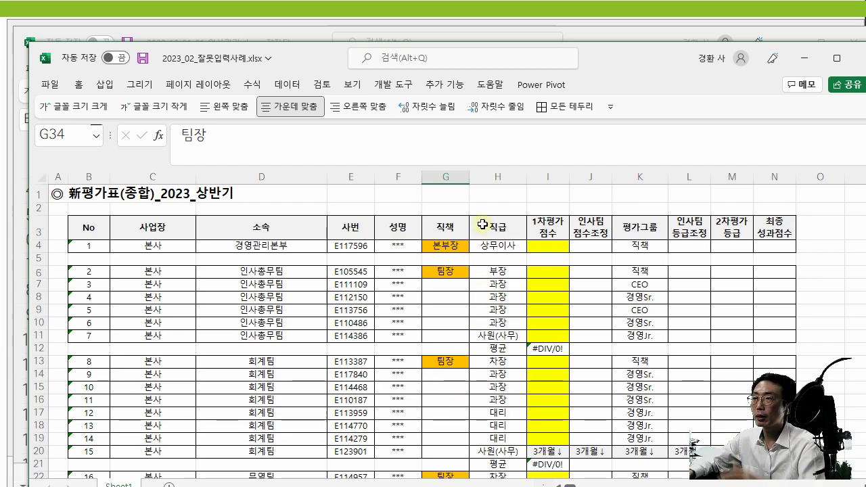
Examine the 직급 column and the 퇴사 and 3개월↓ text entries in the evaluation score columns
click(485, 176)
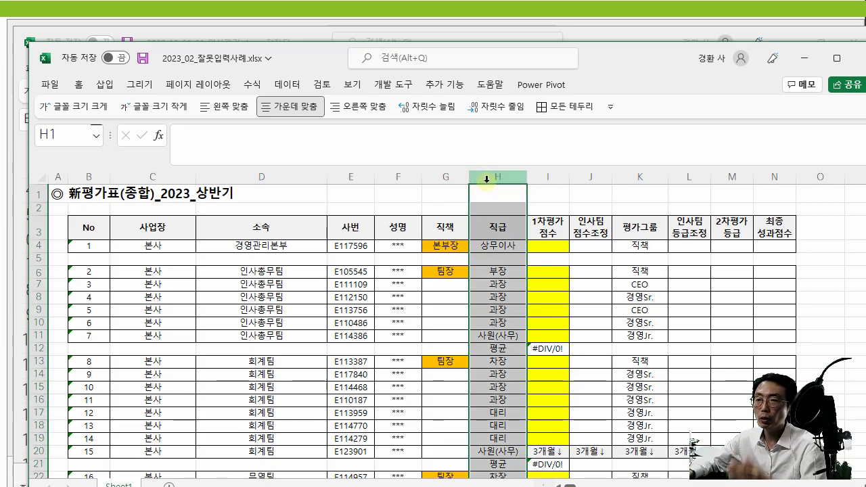
scroll(458, 275, down, 15)
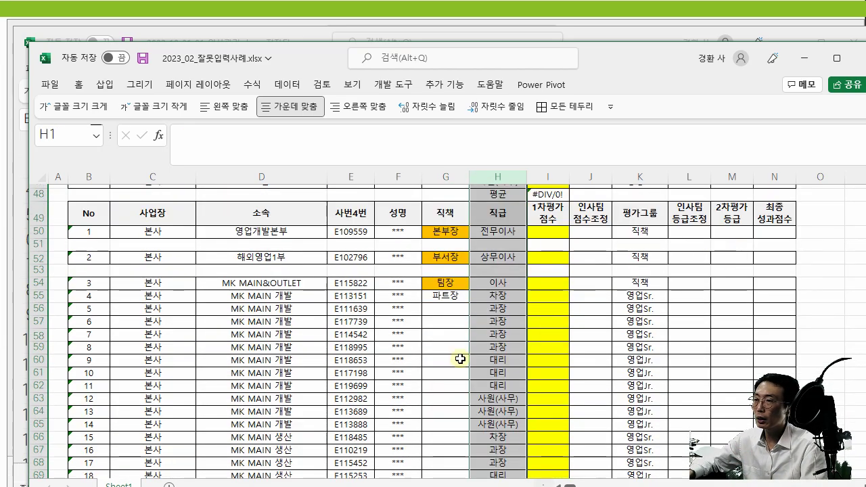
scroll(460, 359, down, 8)
click(550, 261)
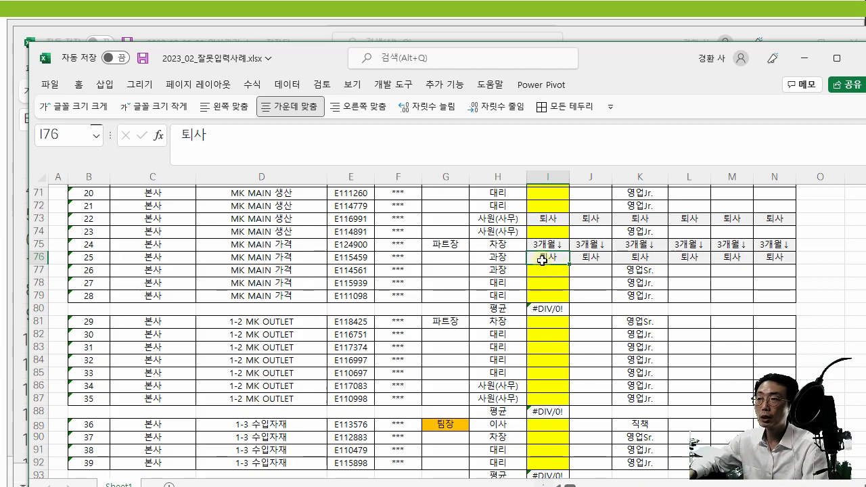
scroll(544, 264, up, 20)
scroll(542, 260, down, 2)
scroll(542, 261, up, 4)
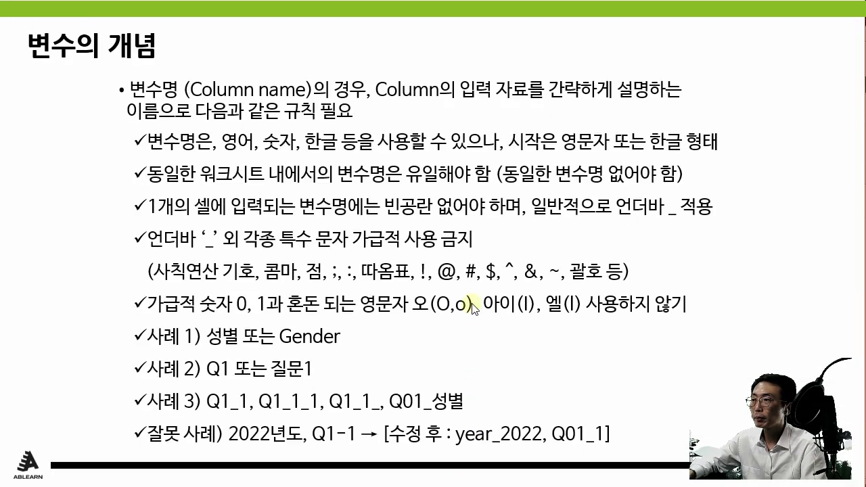
Close the 2023_02_잘못입력사례.xlsx workbook without saving its changes
click(473, 308)
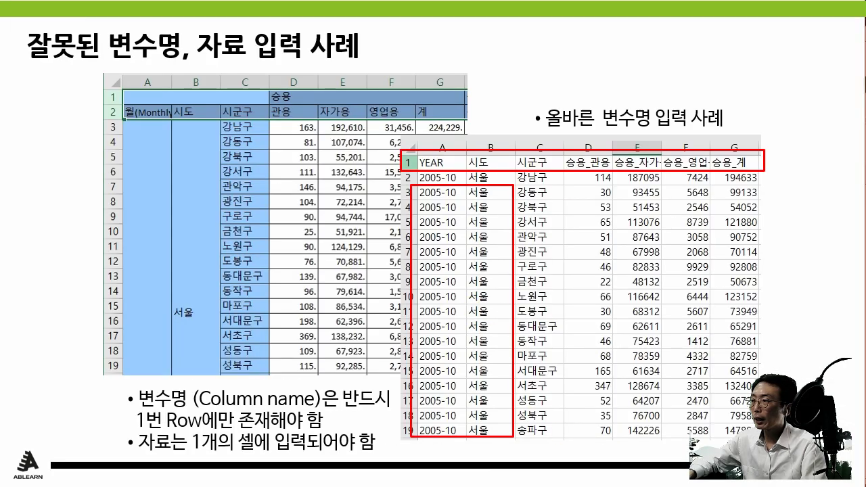
key(alt+Tab)
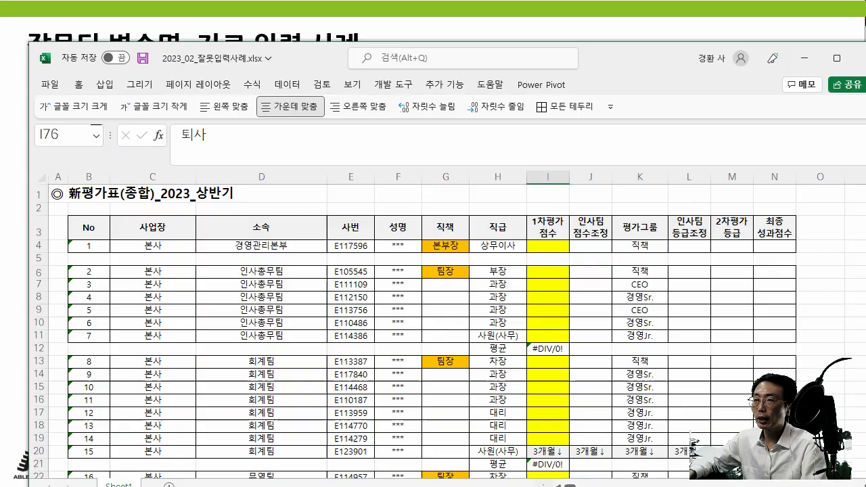
drag(658, 64, 594, 54)
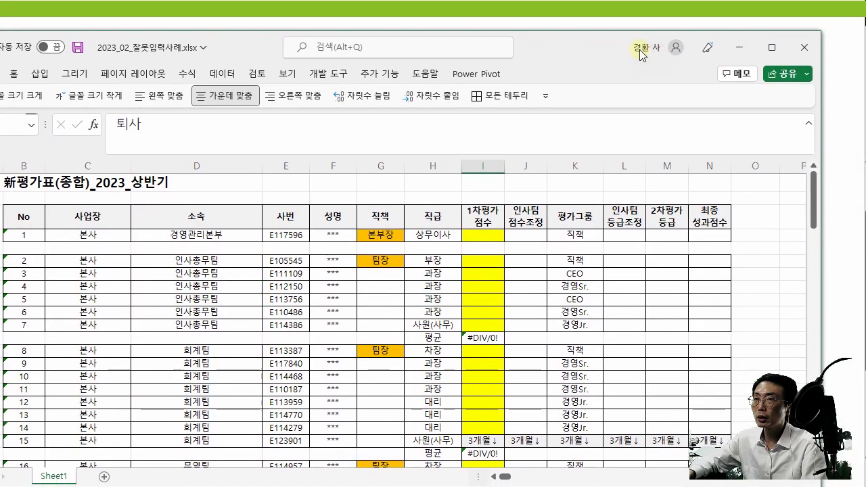
click(804, 48)
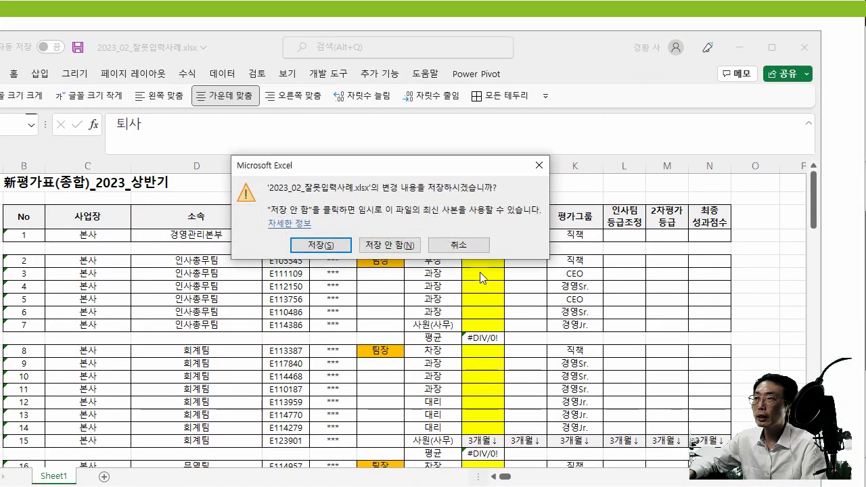
click(389, 245)
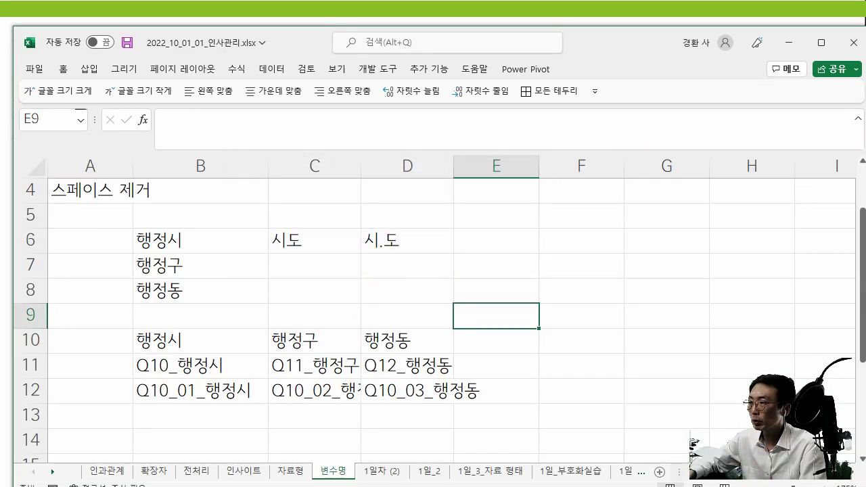
Switch to File Explorer and open 2023_12_내부직무평가.xls from the 11_추가실습자료 folder inside 2022_HRD
key(alt+Tab)
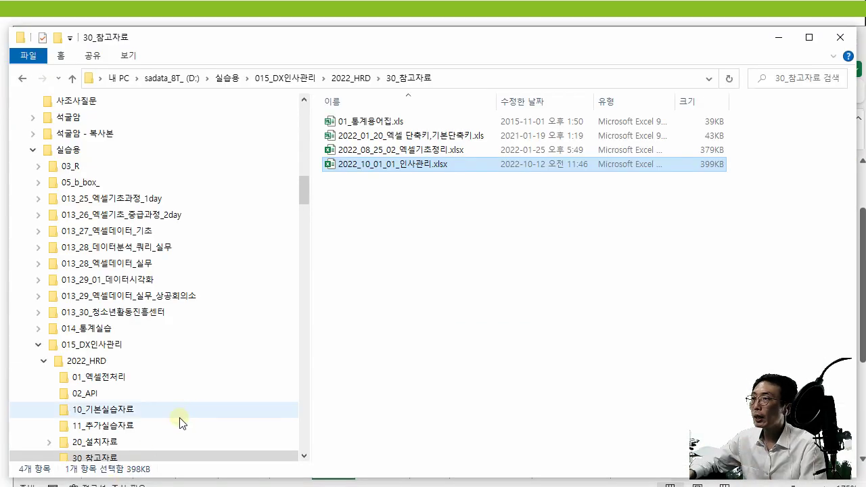
scroll(240, 386, down, 2)
scroll(238, 385, down, 1)
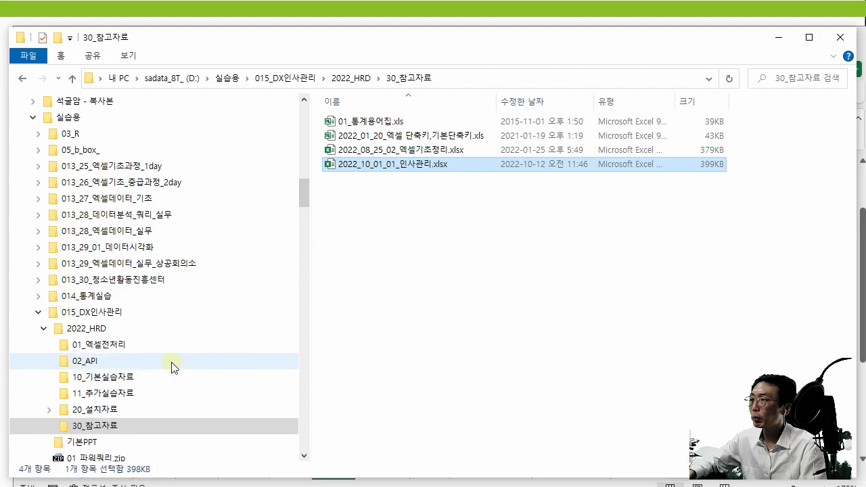
click(134, 328)
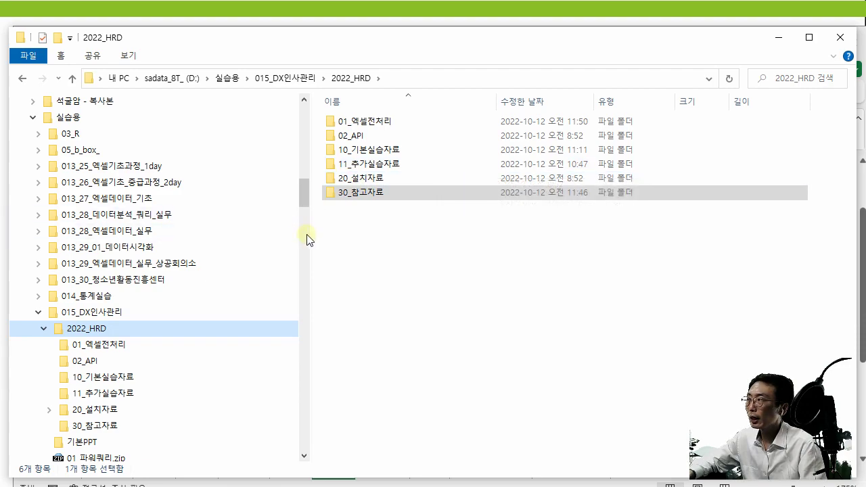
double_click(414, 165)
click(415, 165)
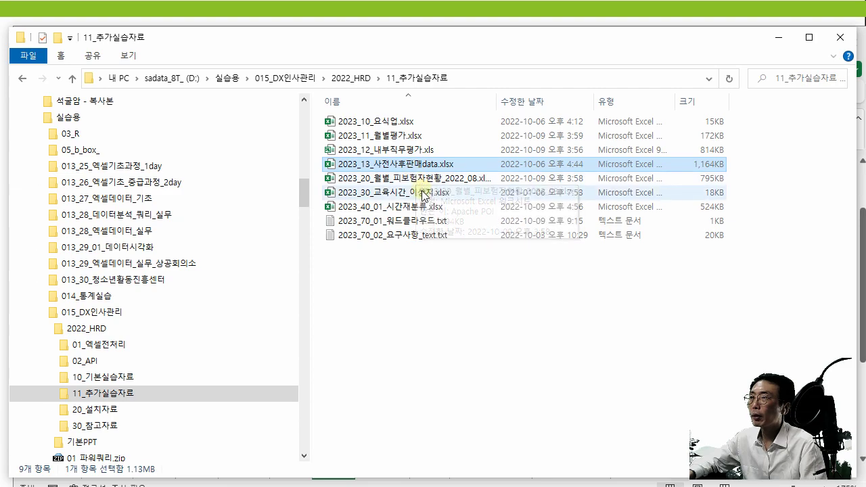
click(411, 123)
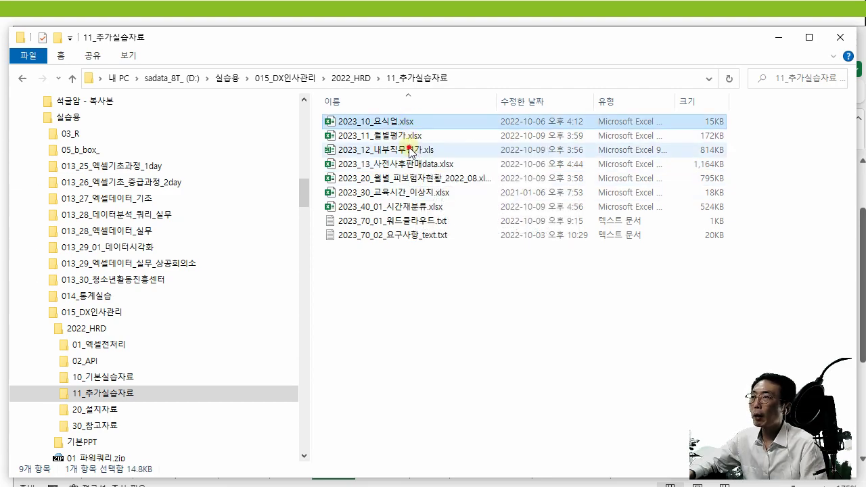
click(410, 151)
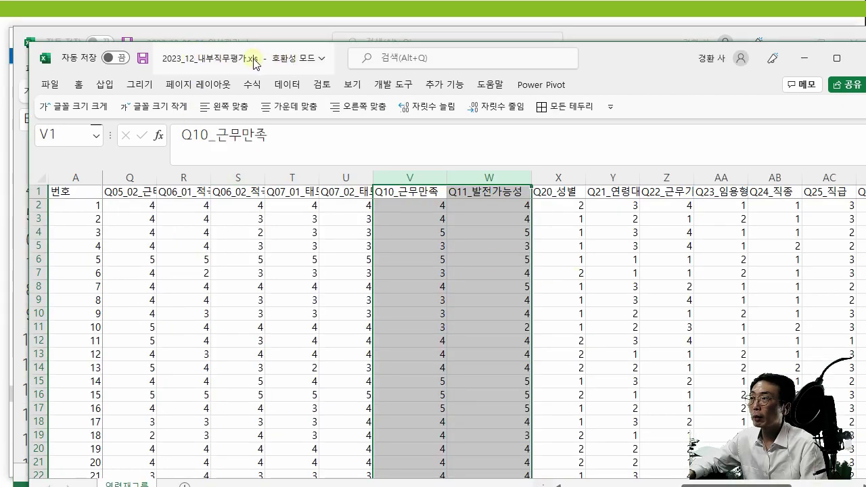
Autofit the width of all columns in the sheet so the variable names fit
click(442, 253)
key(Home)
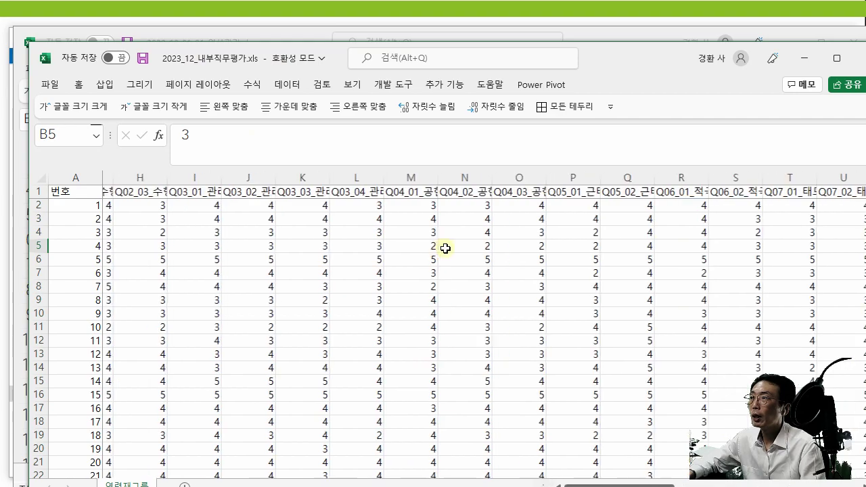
click(39, 178)
double_click(156, 178)
click(172, 221)
Read the 전문성 variable names in header cells B1 through E1
click(119, 193)
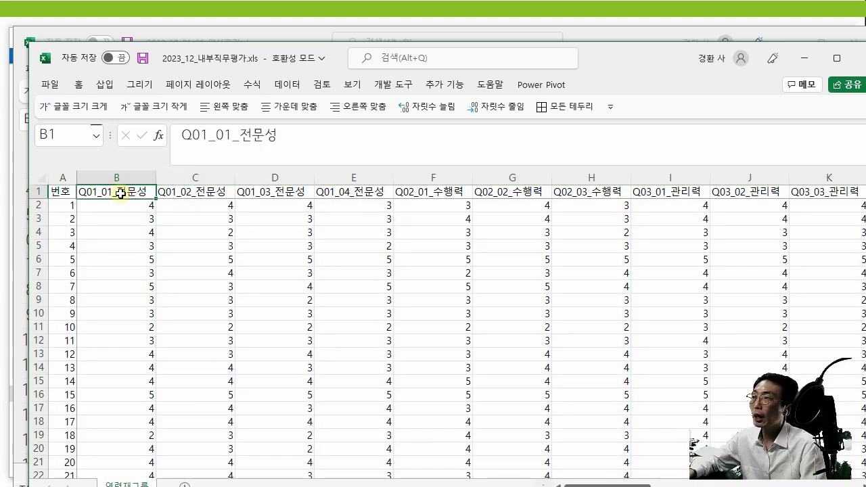
key(Right)
key(Right)
key(Right)
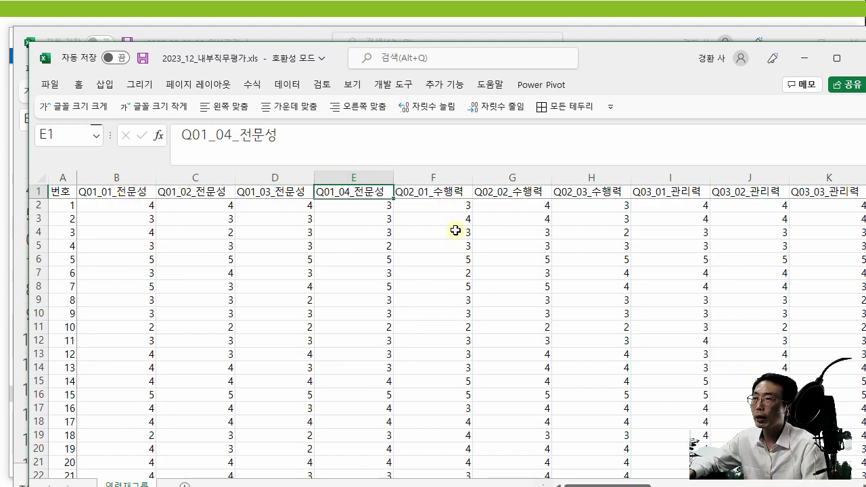
Review the 수행력 columns F to H and the first 관리력 headers in I1 and J1
click(450, 181)
drag(450, 181, 611, 183)
click(612, 181)
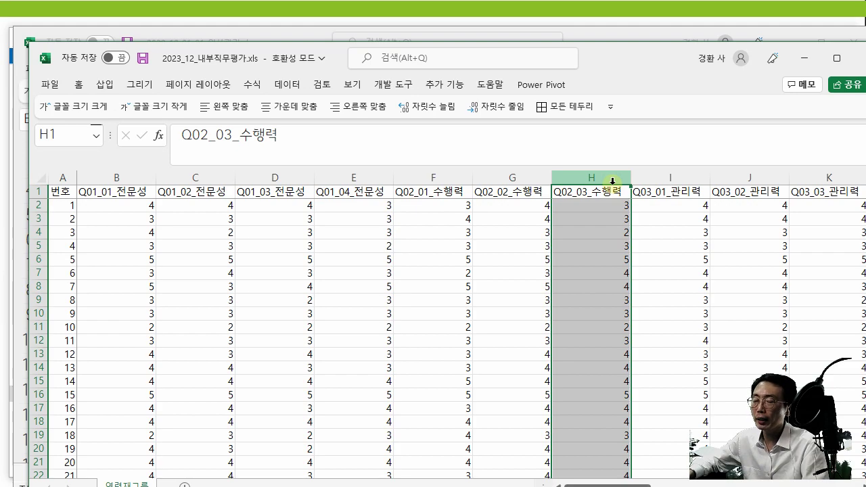
key(Right)
key(Right)
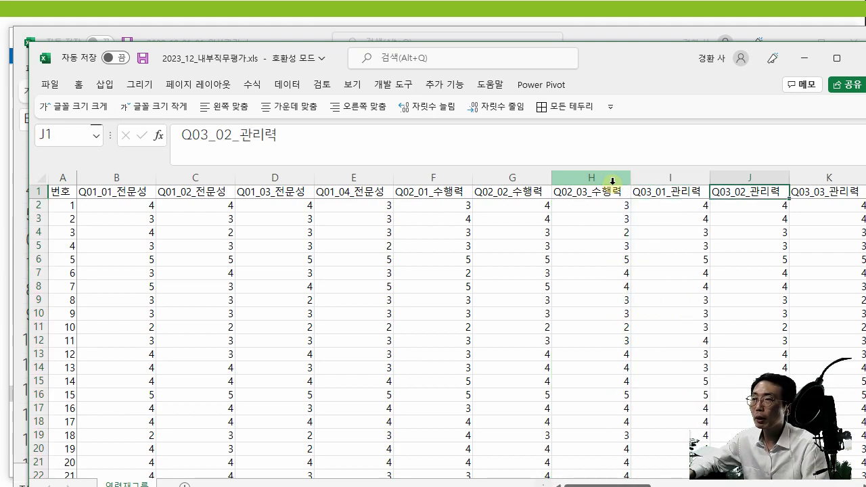
Compare the 전문성 column group B:E with the 수행력 group F:H, and read the headers on to Q04_03_공헌도
drag(370, 176, 102, 177)
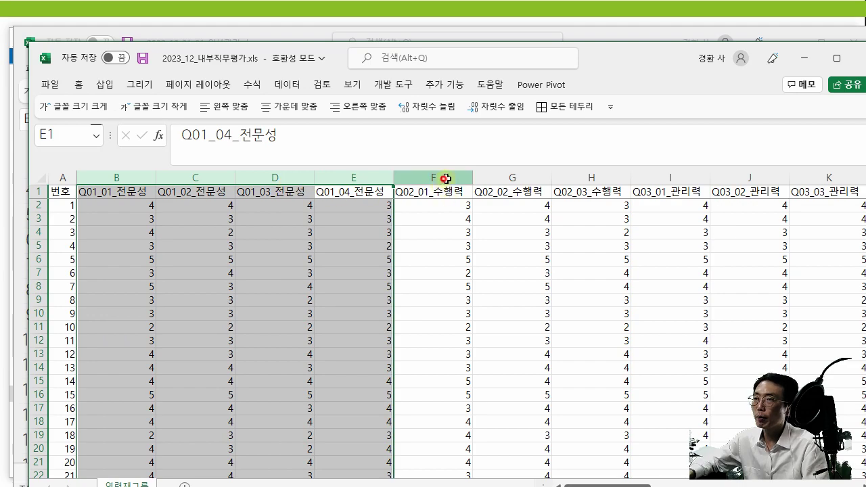
drag(440, 177, 592, 177)
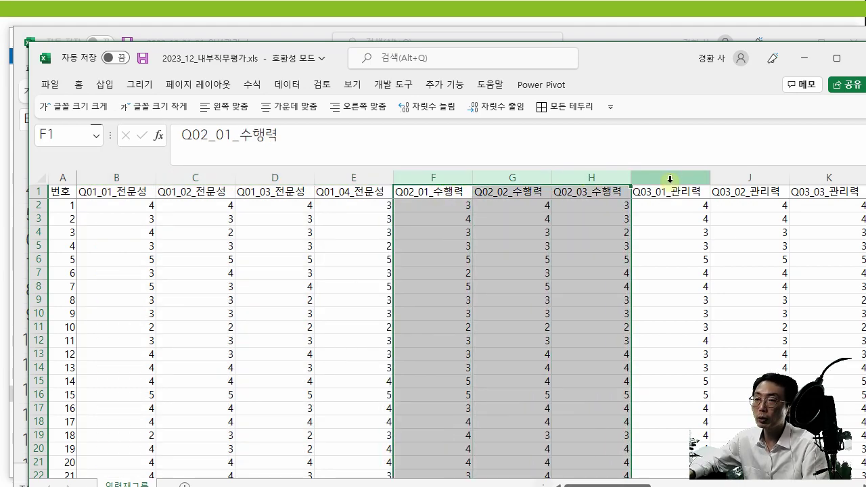
key(Right)
key(Right)
key(Right)
key(Right)
key(Right)
key(Right)
key(Right)
key(Right)
key(Right)
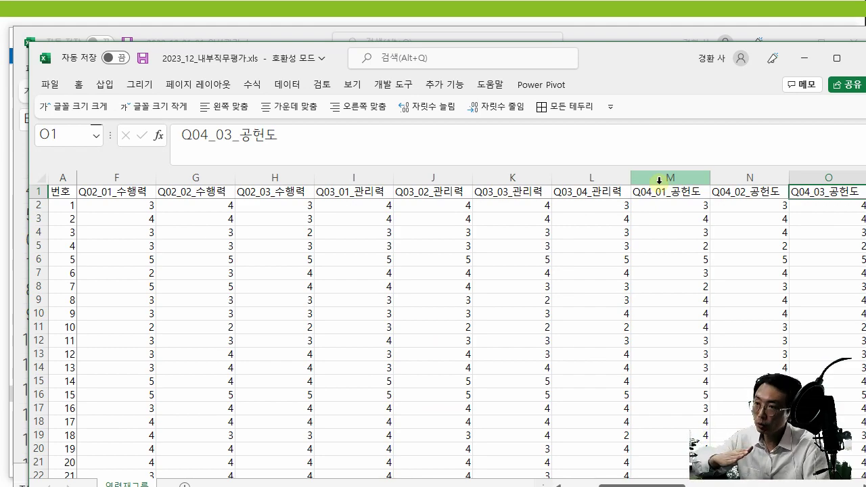
Return to the first column and review the numbering of the Q01 전문성 and Q02 수행력 column groups
key(Left)
key(Home)
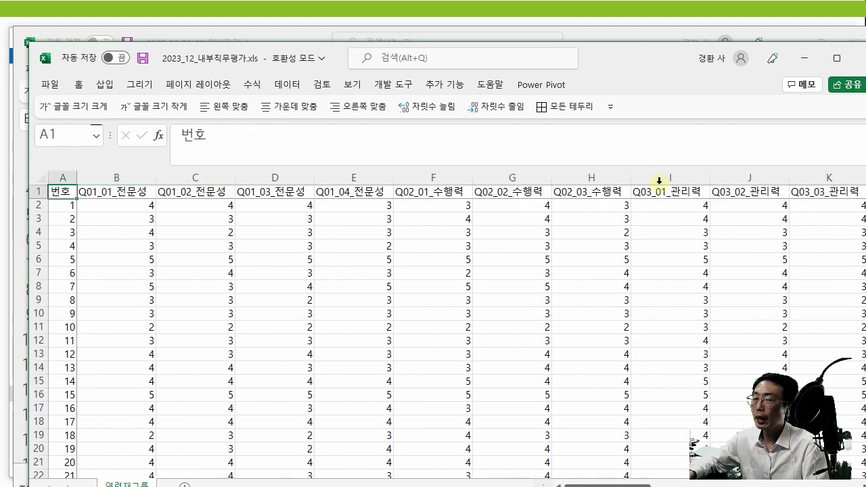
key(Right)
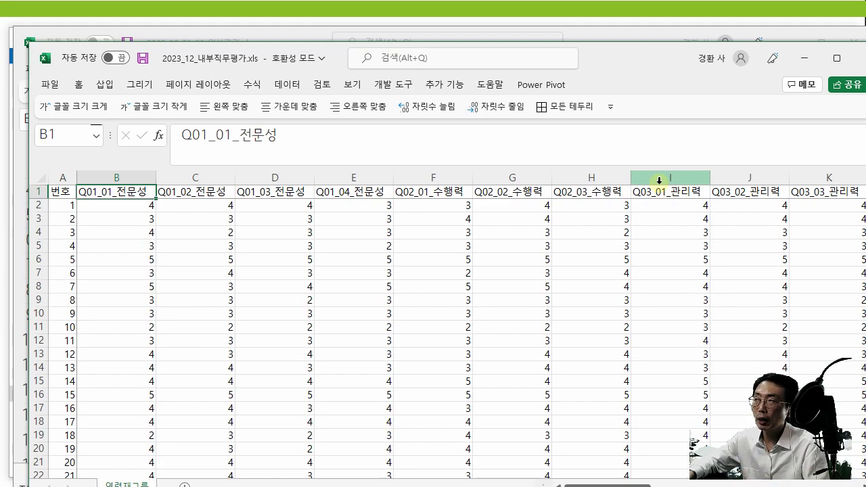
key(Right)
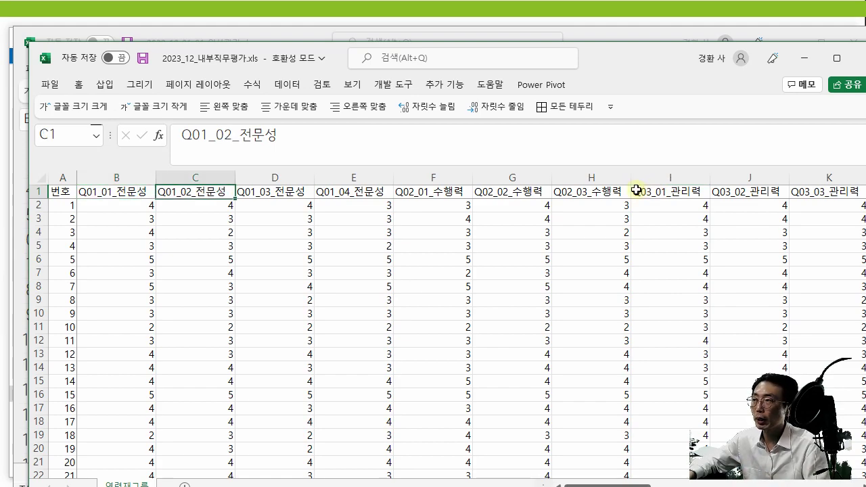
drag(128, 178, 378, 179)
click(379, 179)
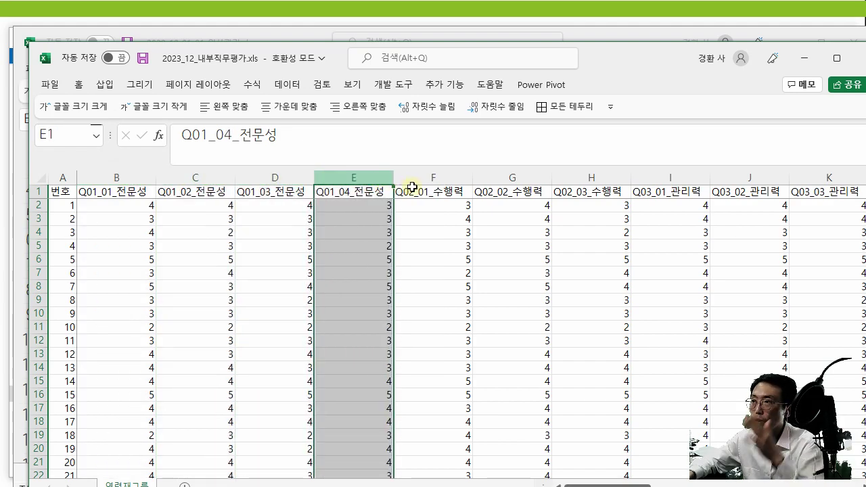
drag(437, 179, 576, 184)
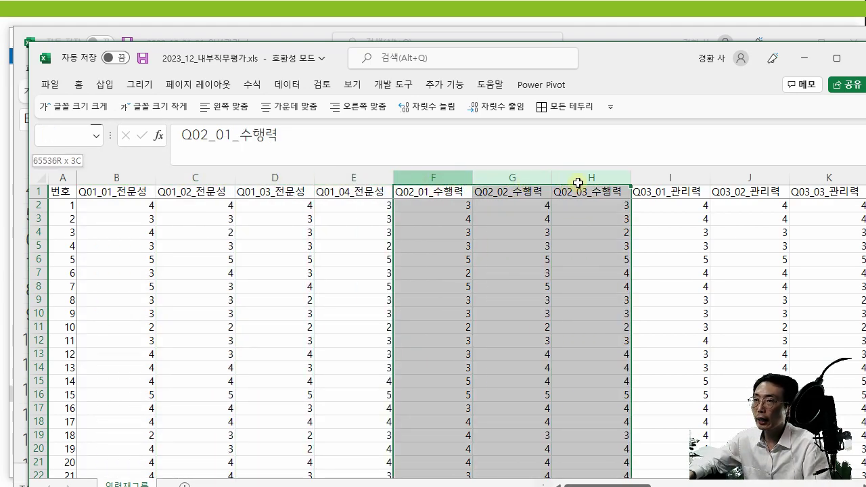
Read the variable names from Q03_01_관리력 through the 공헌도 group to Q05_01_근태
click(676, 189)
key(Right)
key(Right)
key(Right)
key(Right)
key(Right)
key(Right)
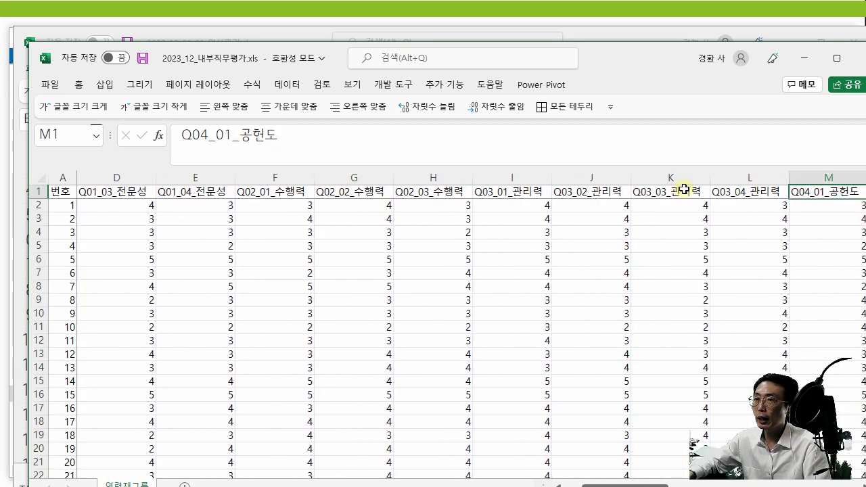
key(Right)
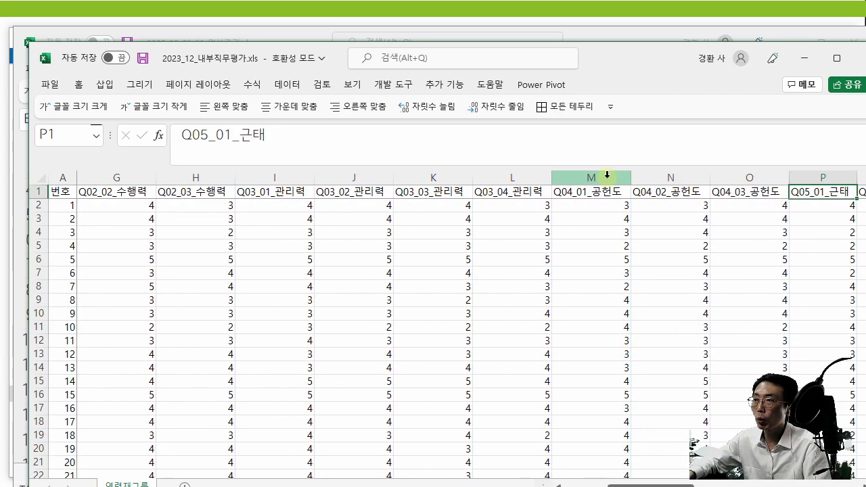
Check the 공헌도 column M and the variable names on through Q06_02_적극성
click(606, 177)
key(Right)
key(Right)
key(Right)
key(Right)
key(Right)
key(Right)
key(Right)
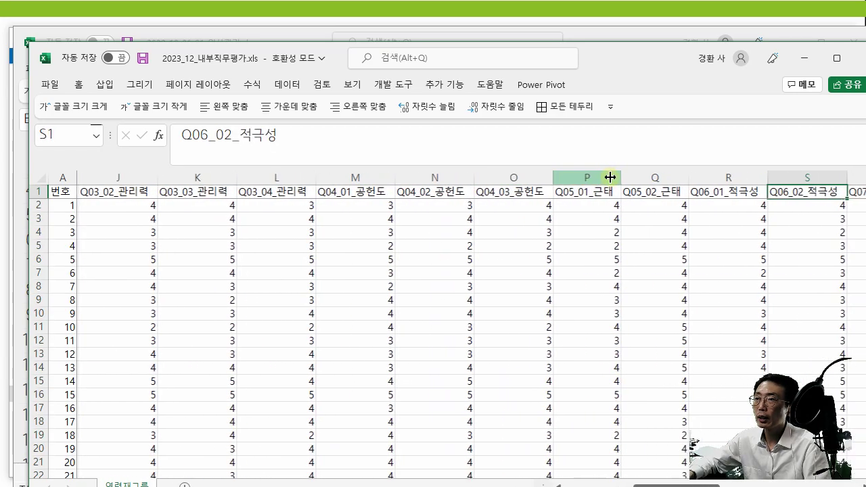
Review the 근태 and 적극성 column groups and the headers up to Q20_성별
drag(524, 175, 595, 176)
drag(652, 177, 702, 177)
click(715, 176)
key(Right)
key(Right)
key(Right)
key(Right)
key(Right)
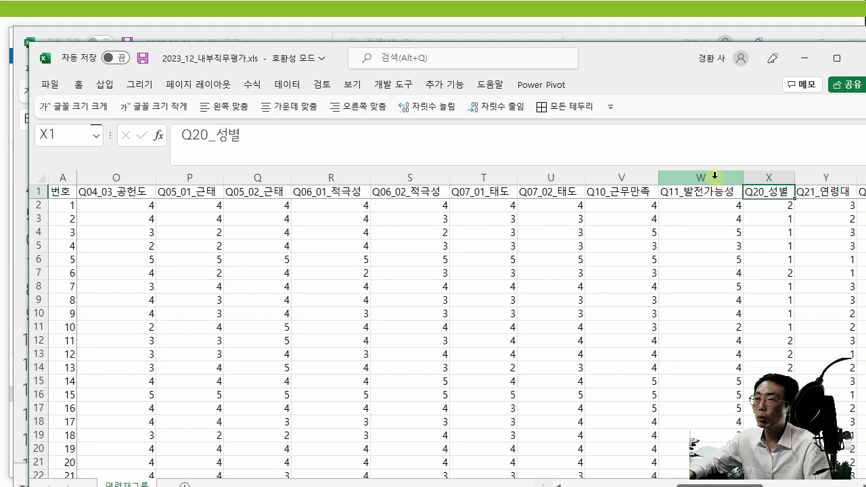
Inspect the single-item variables Q10_근무만족 in column V and Q11_발전가능성 in column W
key(Left)
key(Left)
key(Right)
key(Right)
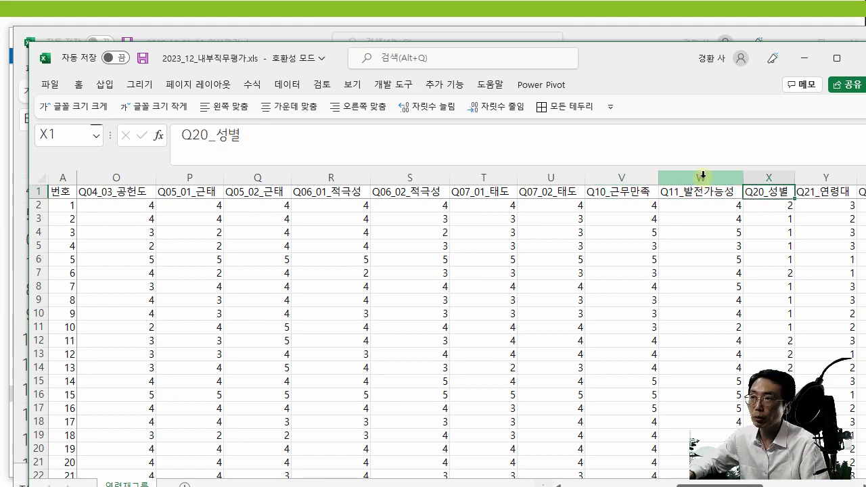
click(642, 176)
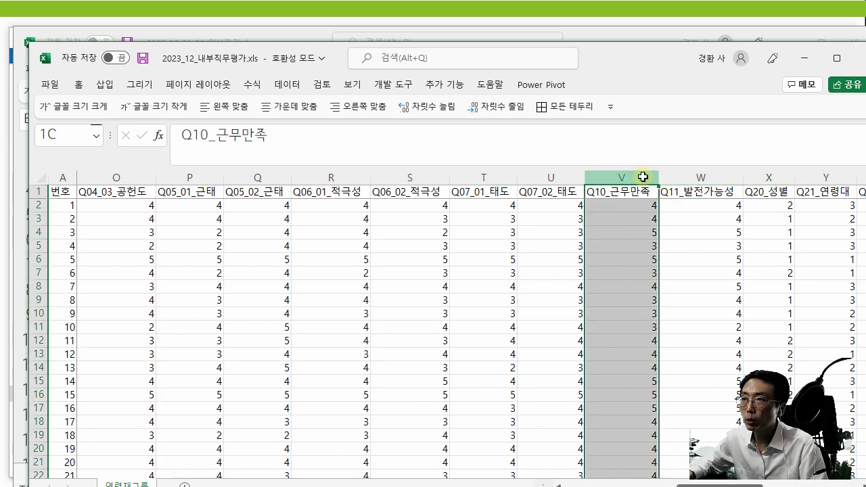
click(712, 174)
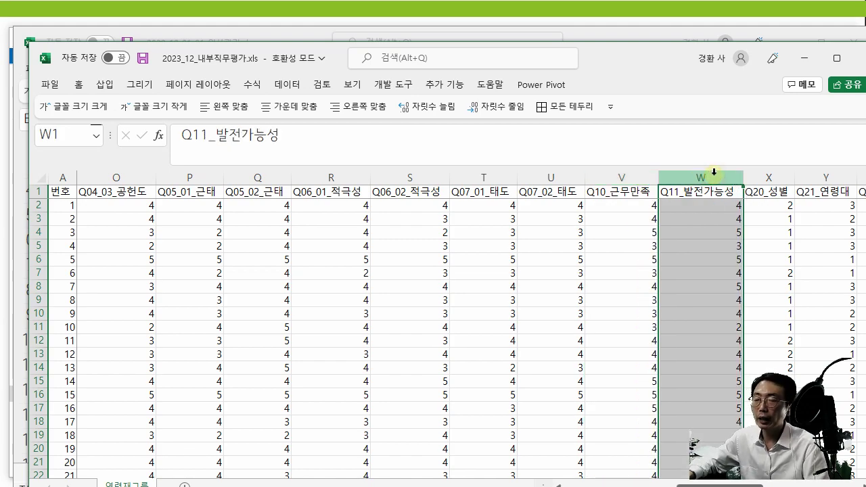
Compare the single-item columns Q10_근무만족 and Q11_발전가능성 with the paired columns Q07_01_태도 and Q07_02_태도
drag(643, 178, 702, 178)
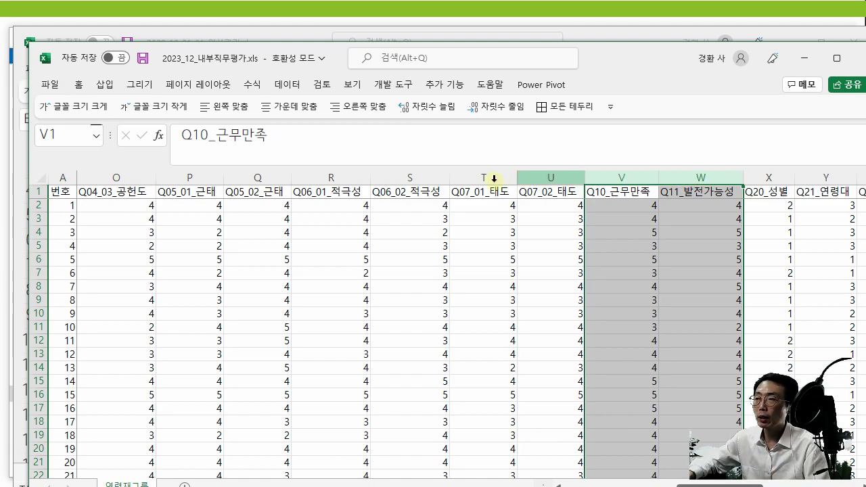
click(641, 176)
drag(641, 176, 700, 175)
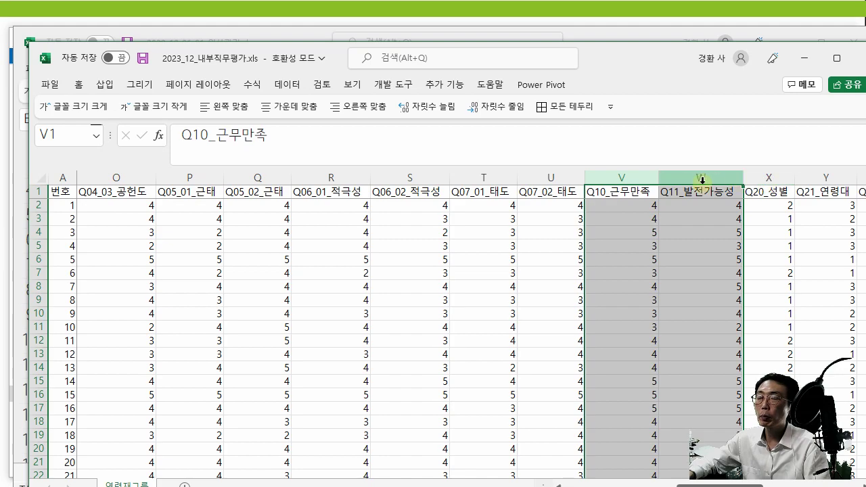
drag(653, 178, 692, 175)
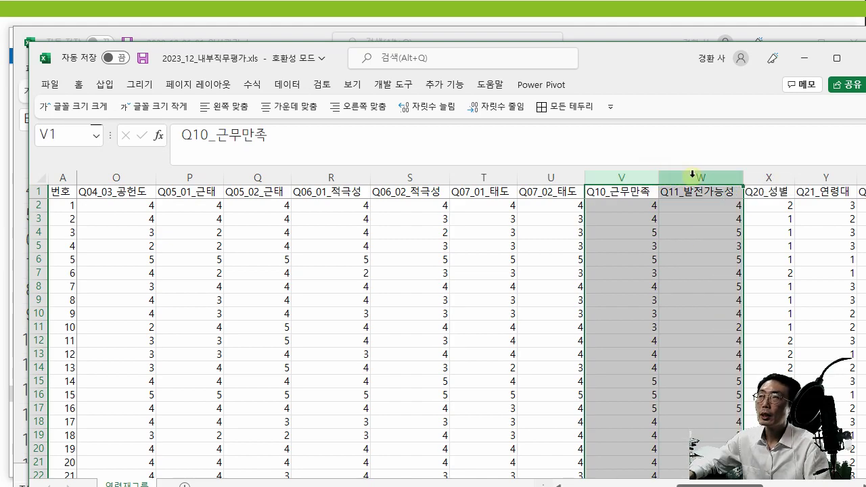
drag(552, 178, 465, 176)
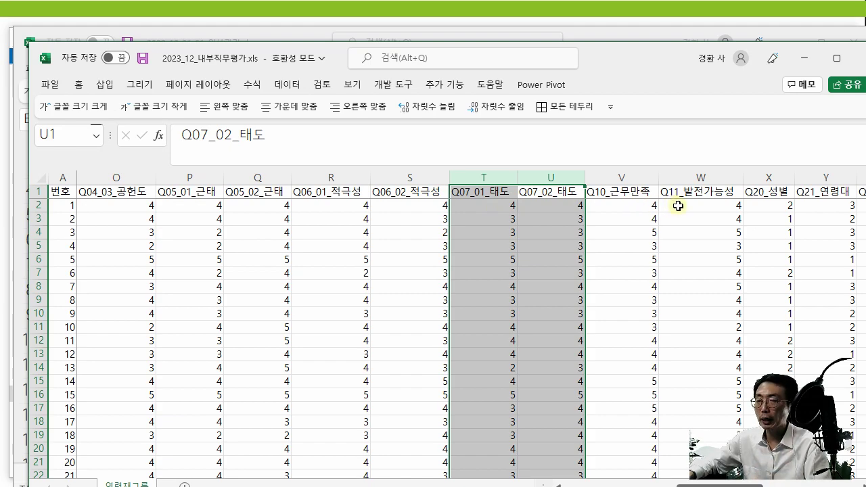
Go through the demographic variables from Q20_성별 in column X to Q23_임용형태 in column AA
key(Down)
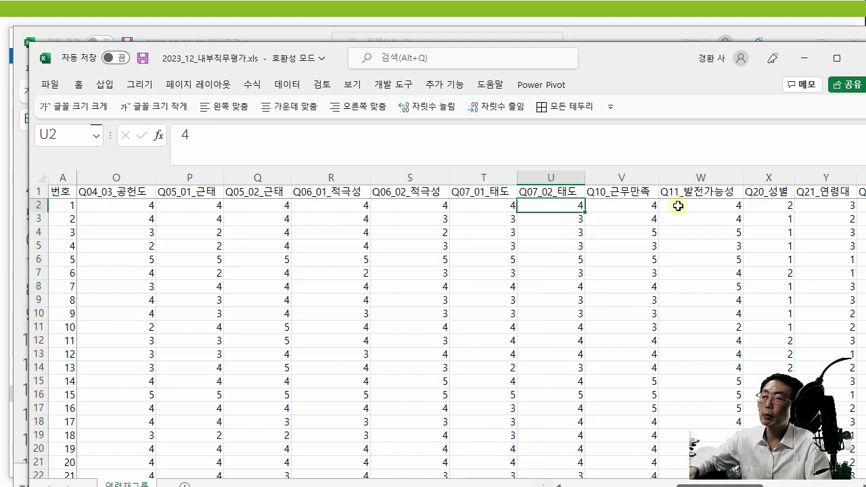
key(Right)
key(Right)
key(Right)
key(Right)
key(Right)
key(Right)
key(Right)
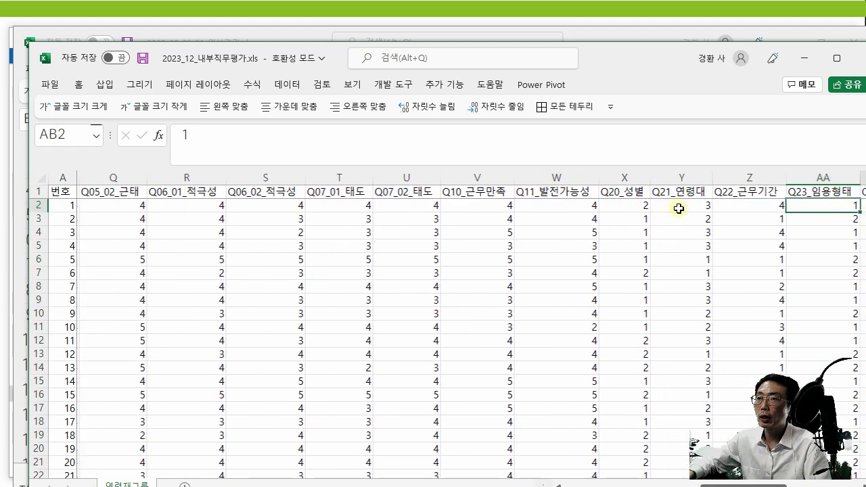
click(629, 175)
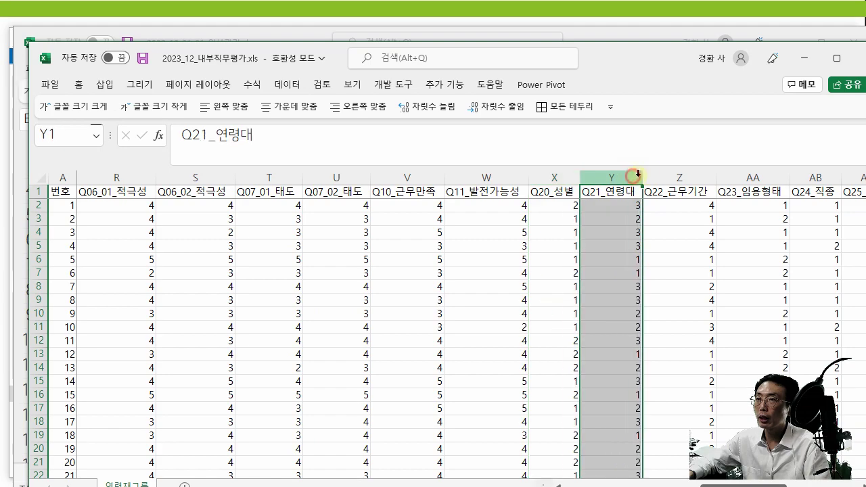
click(673, 175)
click(751, 175)
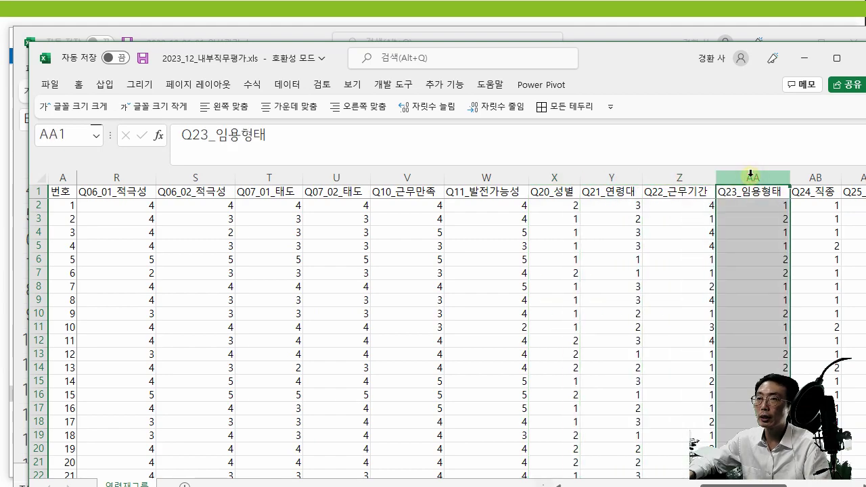
Read the remaining demographic variable names from Q24_직종 through Q25_직급 and Q21_NEW연령 to Q25_RE_직급변경
key(Right)
key(Right)
key(Right)
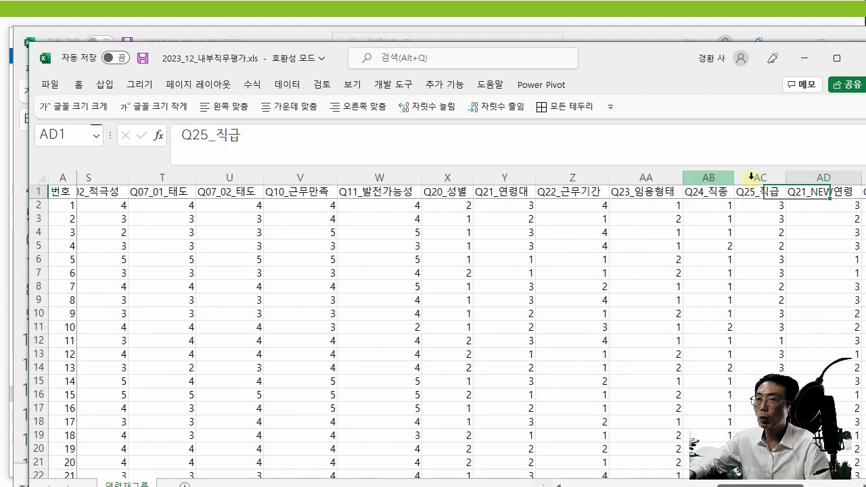
key(Right)
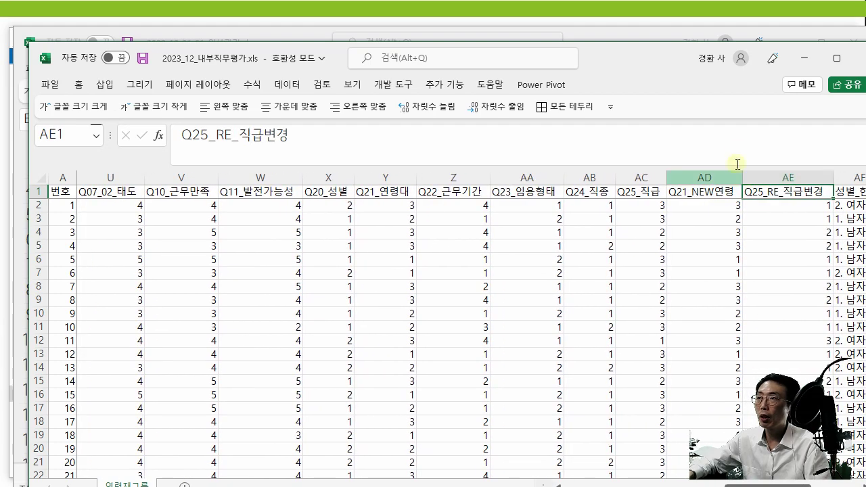
Bring the workbook window fully into view and highlight the number-coded demographic columns starting at Q20_성별
drag(660, 72, 631, 40)
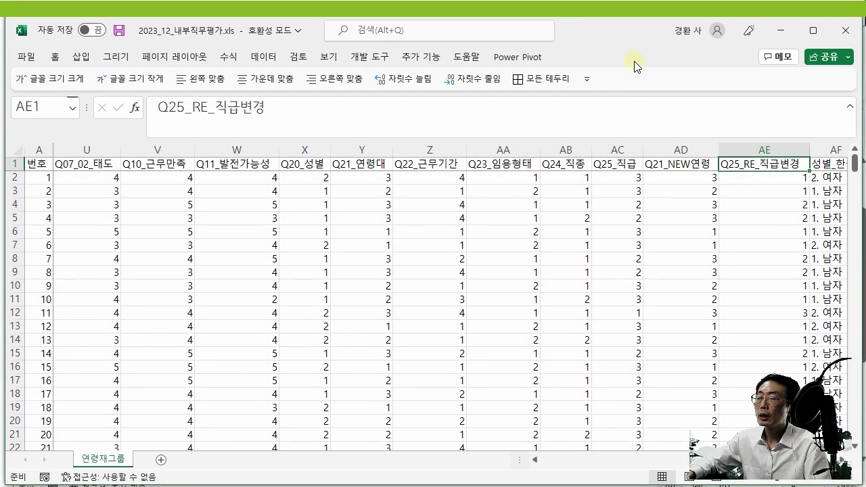
drag(318, 154, 324, 165)
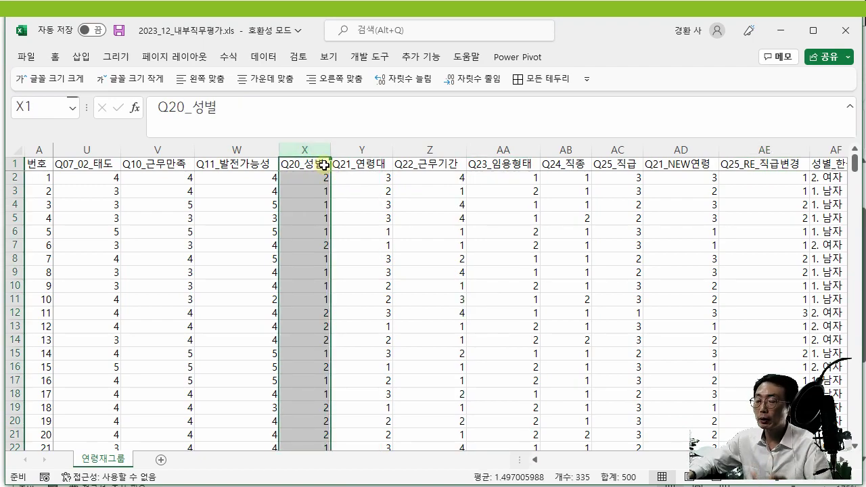
key(Right)
key(Right)
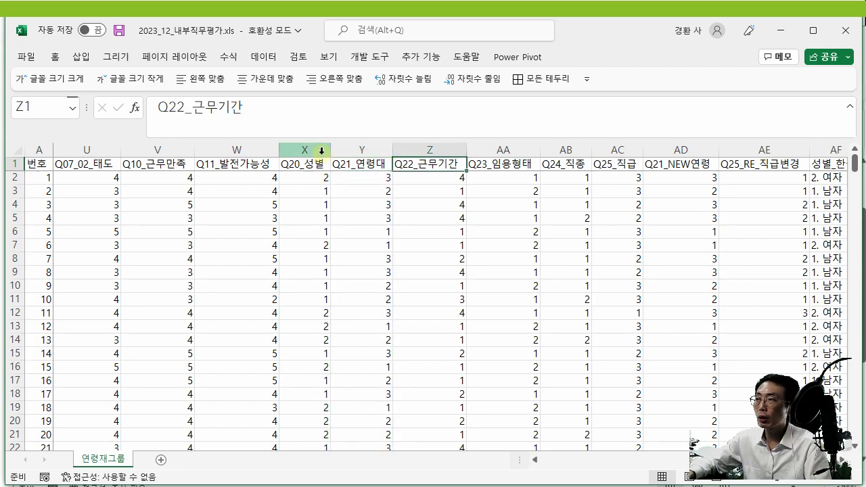
drag(319, 151, 727, 154)
Move along the header row past the coded variables to the Korean label columns, up to 연령_gr_한글
key(Right)
key(Right)
key(Right)
key(Right)
key(Right)
key(Right)
key(Right)
key(Right)
key(Right)
key(Right)
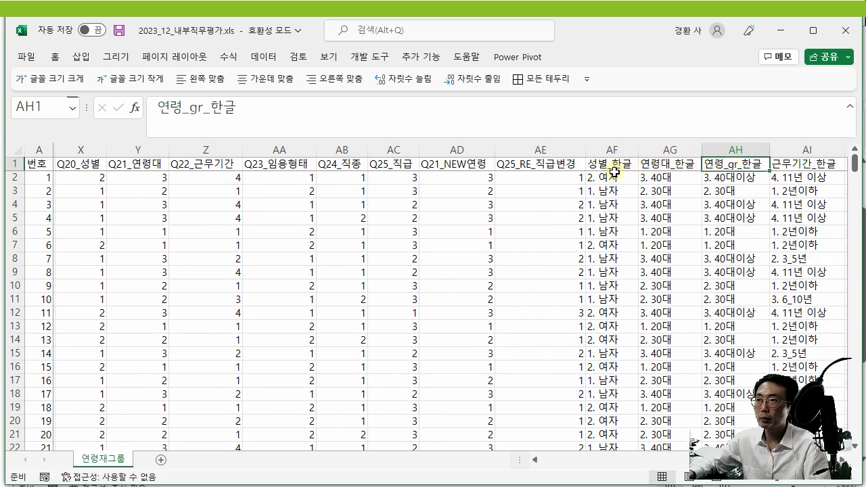
Inspect the numbered text labels in the 성별_한글 column and the 40대 entry in 연령대_한글
click(613, 176)
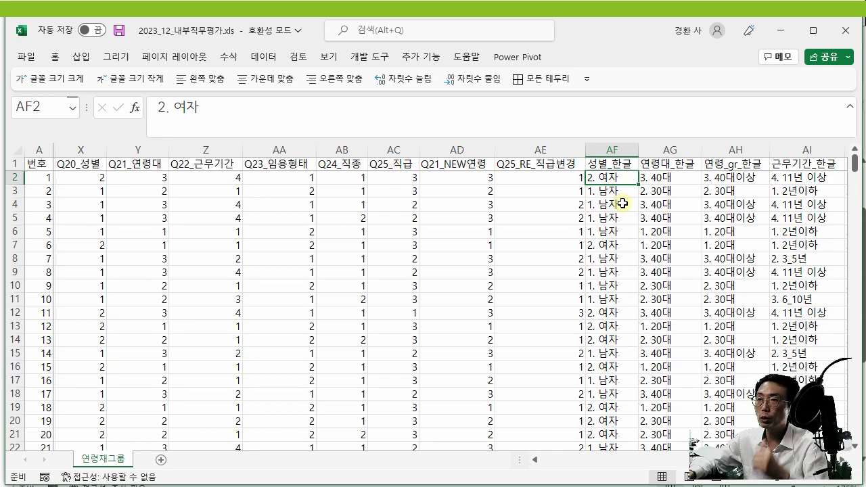
click(621, 192)
click(620, 216)
click(619, 245)
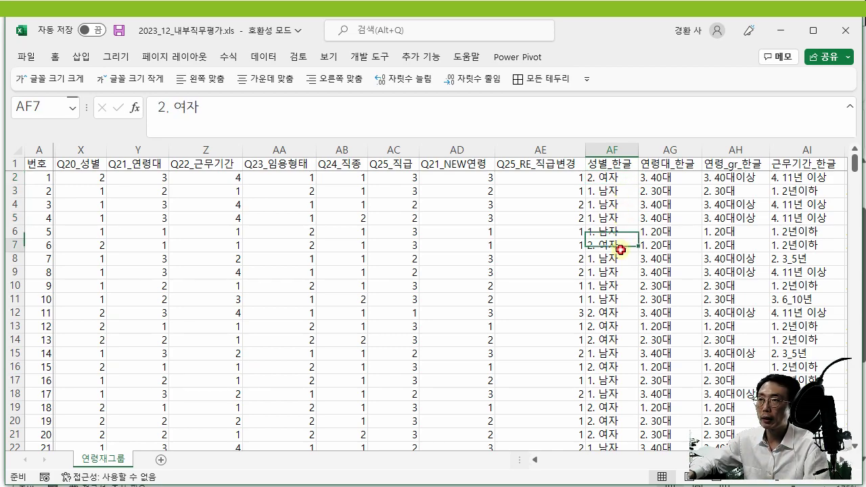
click(669, 217)
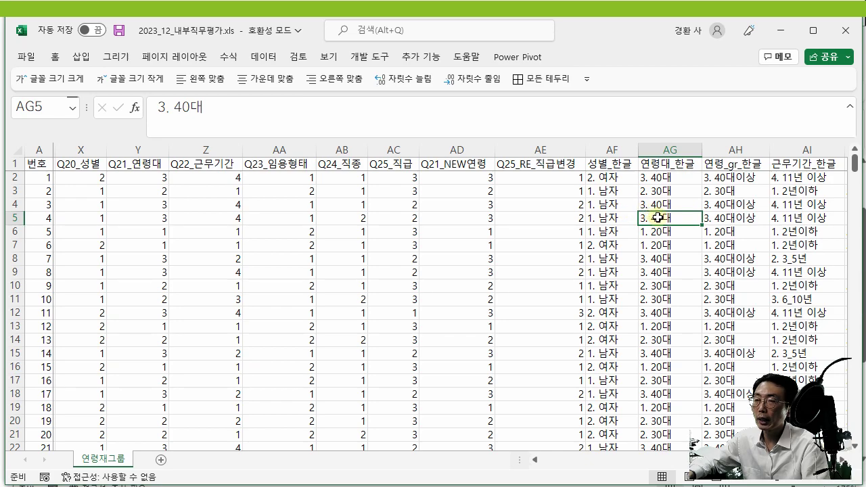
Compare the 성별_한글 and 연령대_한글 label columns with the coded columns Q21_NEW연령 and Q21_연령대
click(665, 149)
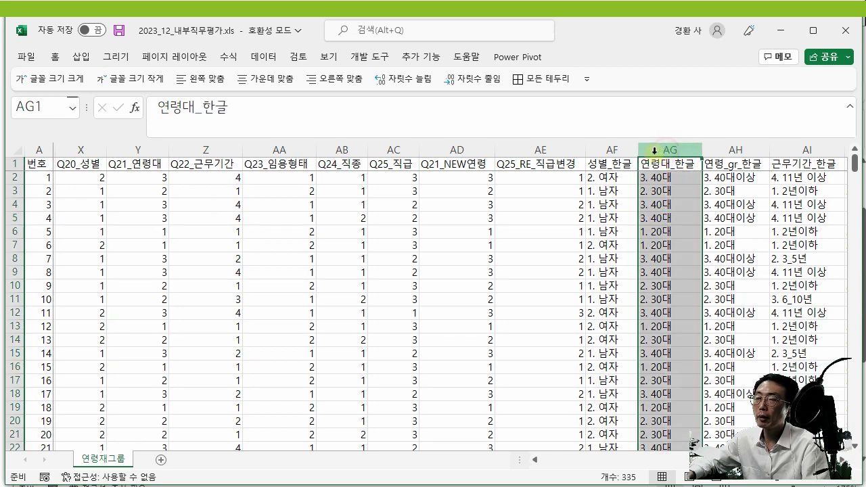
click(612, 149)
click(684, 150)
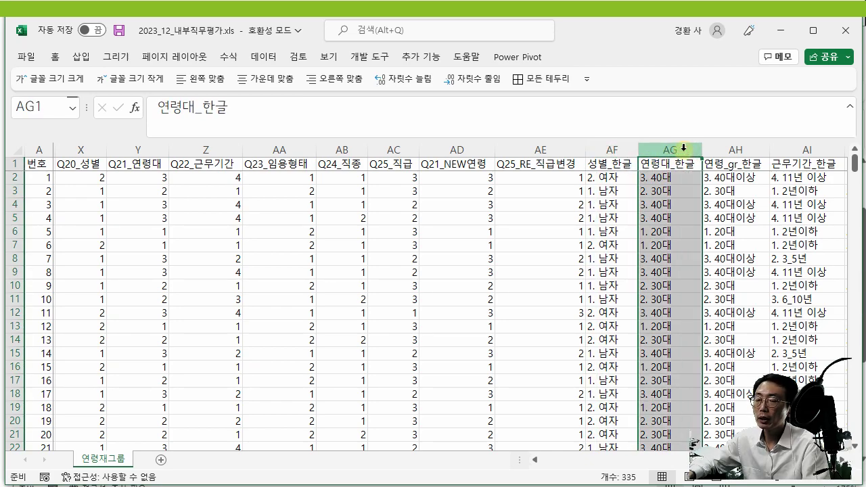
click(466, 148)
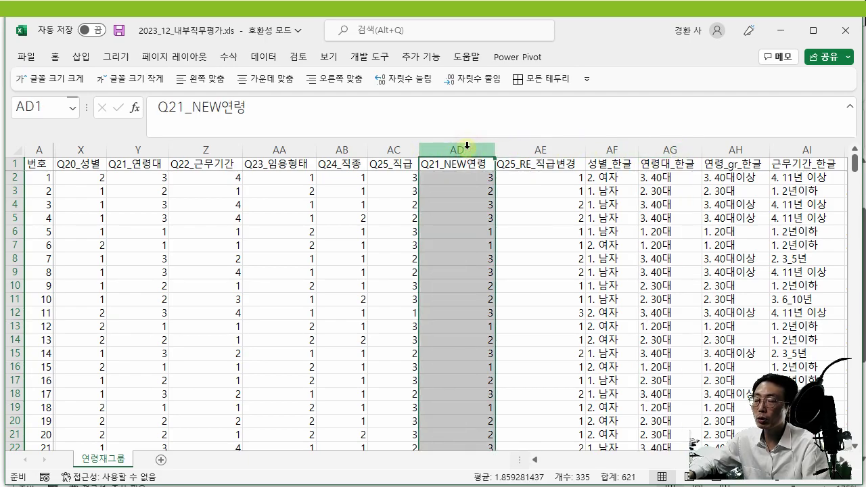
click(140, 150)
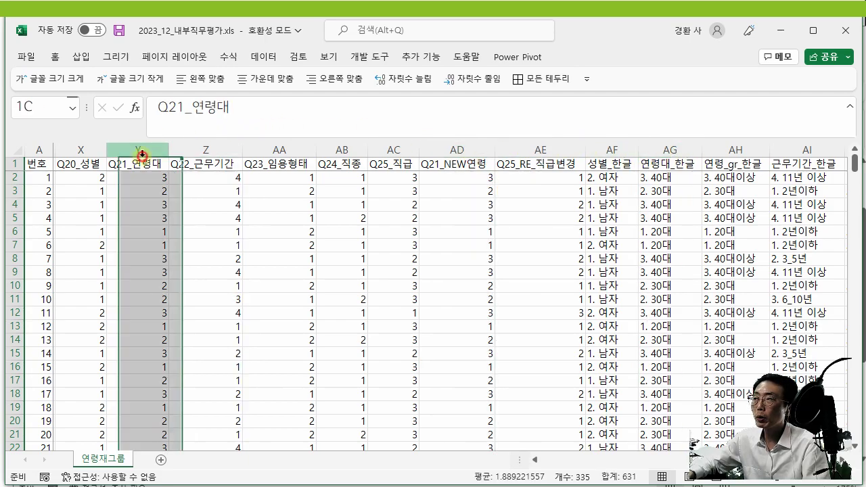
Select the coded demographic columns X through AE, from Q20_성별 to Q25_RE_직급변경
key(Left)
key(Left)
key(Left)
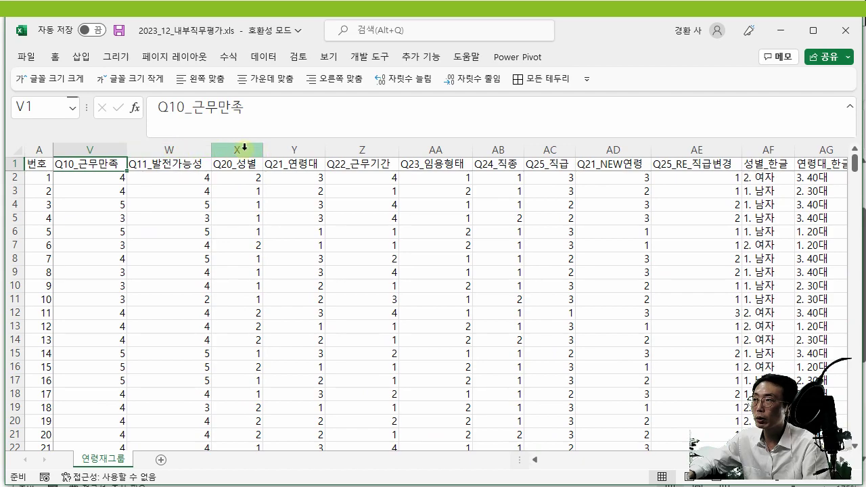
click(245, 151)
drag(245, 150, 667, 154)
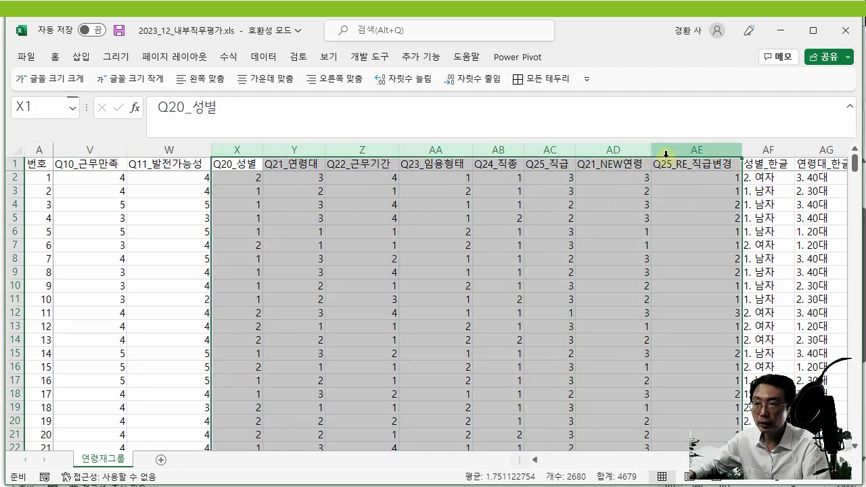
Follow the header row through the Korean label variables to the final column, 직급변경_한글
key(Right)
key(Right)
key(Right)
key(Right)
key(Right)
key(Right)
key(Right)
key(Right)
key(Right)
key(Right)
key(Right)
key(Right)
key(Right)
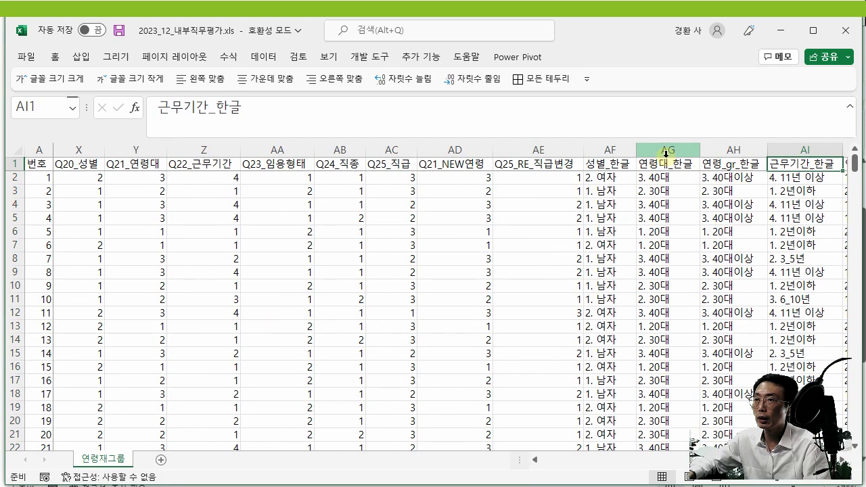
key(Right)
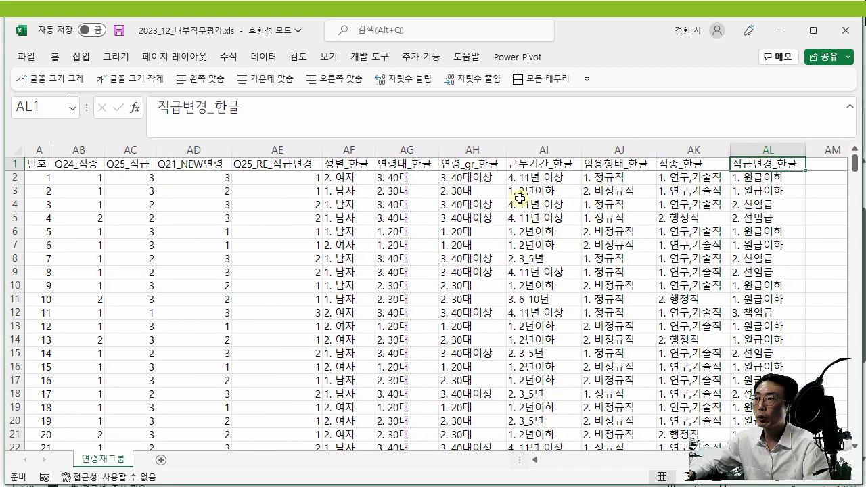
Check the headers 근무기간_한글, 임용형태_한글, 직종_한글 and 직급변경_한글 in turn
click(538, 162)
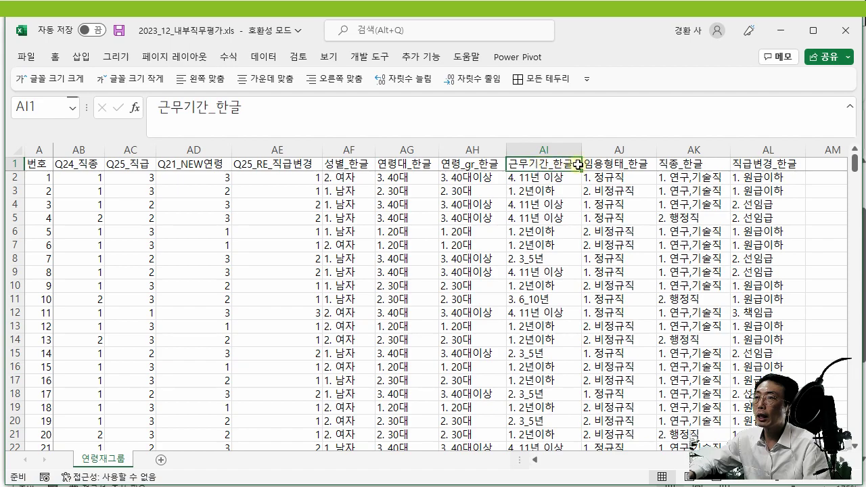
click(612, 163)
click(687, 165)
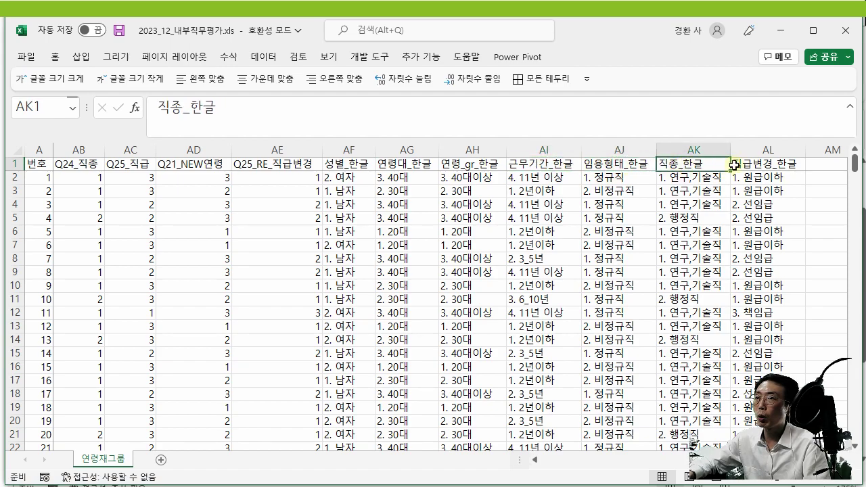
click(752, 165)
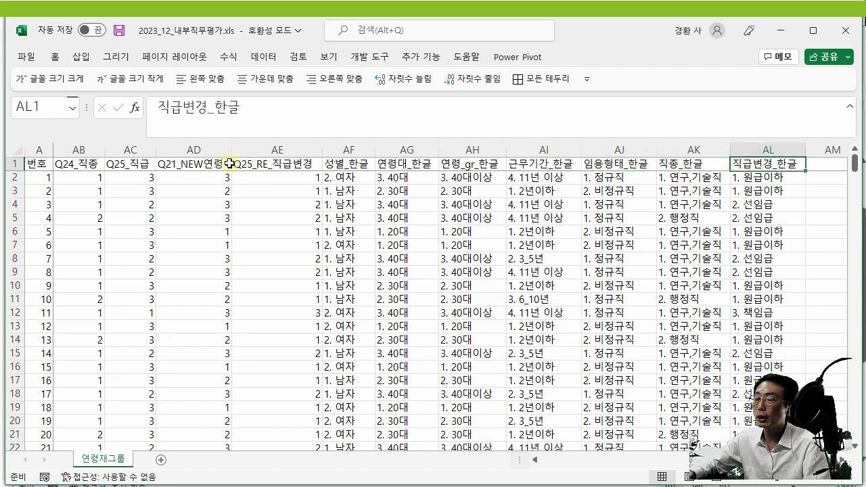
Compare Q25_직급 with the 원급이하, 선임급 and 책임급 labels in the 직급변경_한글 column
click(129, 164)
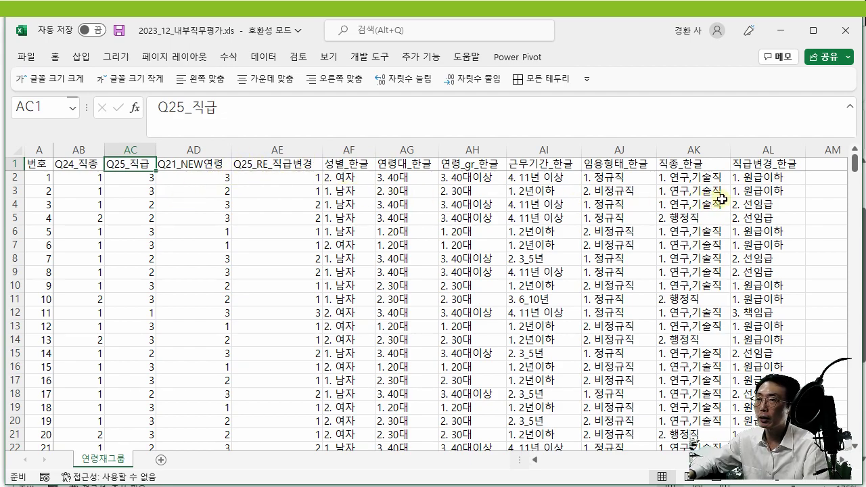
click(750, 177)
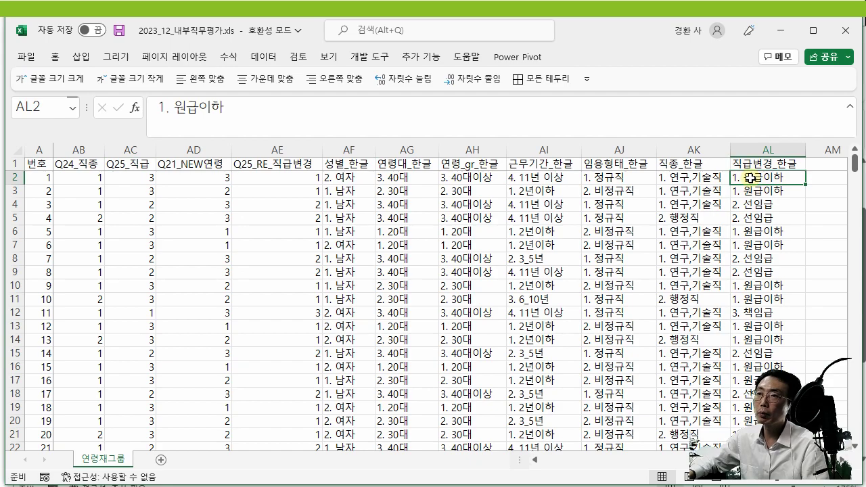
click(744, 207)
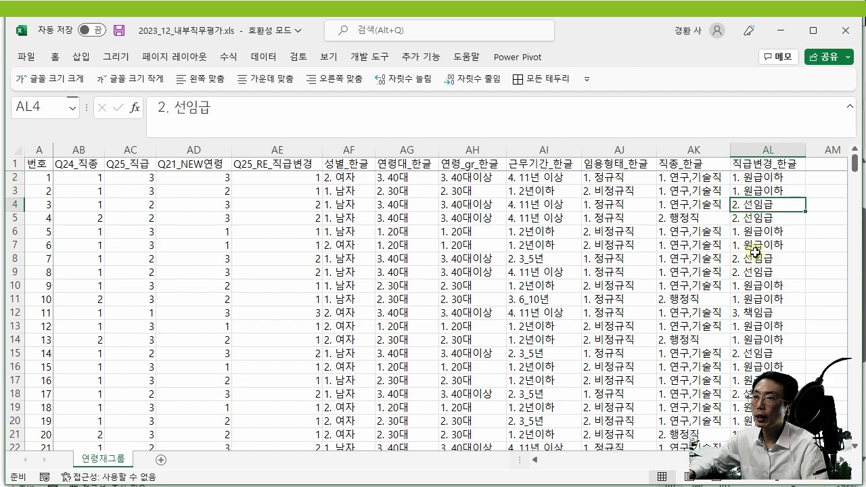
click(759, 309)
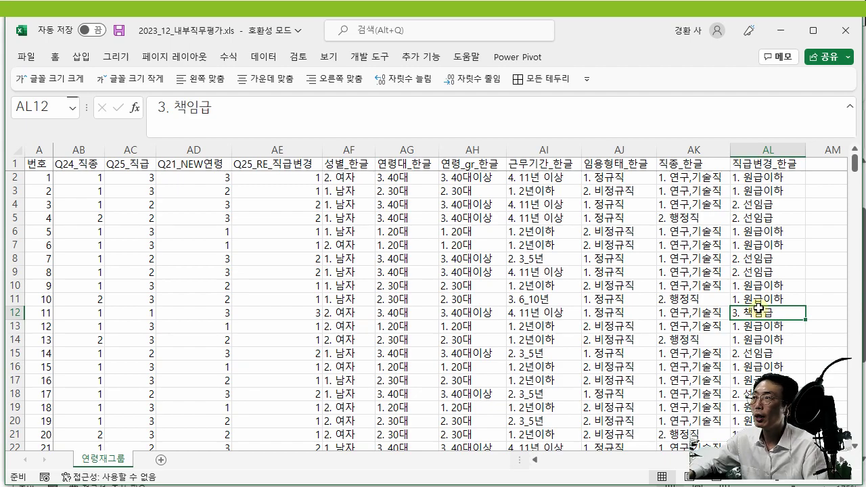
Trace row 12 back through the coded demographic columns and forward again to its 성별_한글 and 연령대_한글 labels
key(Left)
key(Left)
key(Left)
key(Left)
key(Left)
key(Left)
key(Left)
key(Left)
key(Left)
key(Left)
key(Left)
key(Left)
key(Left)
key(Right)
key(Right)
key(Right)
key(Right)
key(Right)
key(Right)
key(Right)
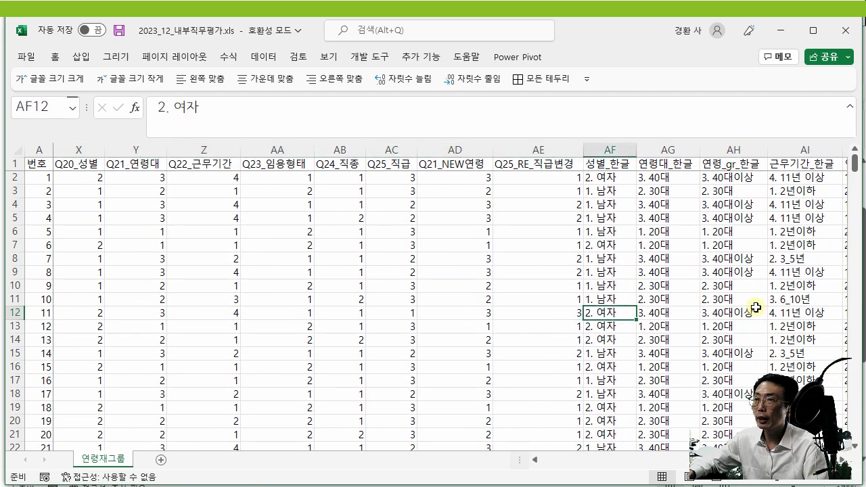
key(Right)
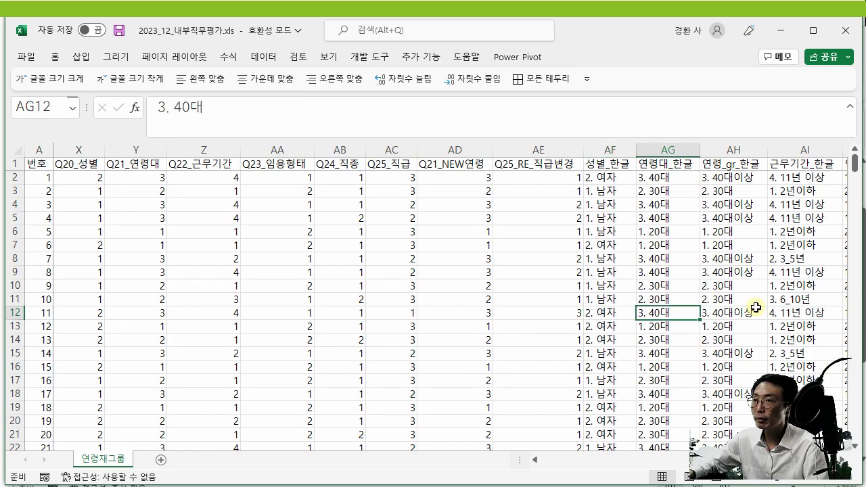
Look down the 연령대_한글 column for a 50대이상 entry and select it in row 27
click(660, 174)
scroll(672, 201, down, 5)
scroll(672, 201, up, 1)
click(668, 355)
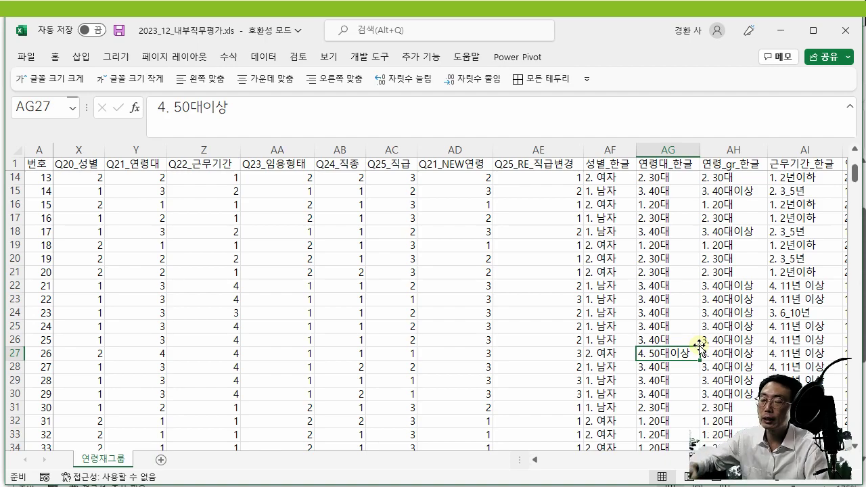
Go back from the 연령대_한글 entry to the 번호 column and up to its header in row 1
key(Left)
key(Left)
key(Left)
key(Left)
key(Left)
key(Left)
key(Left)
key(Left)
key(Left)
key(Left)
key(Left)
key(Left)
key(Left)
key(Left)
key(Left)
key(Left)
key(Left)
key(Left)
key(Left)
key(Left)
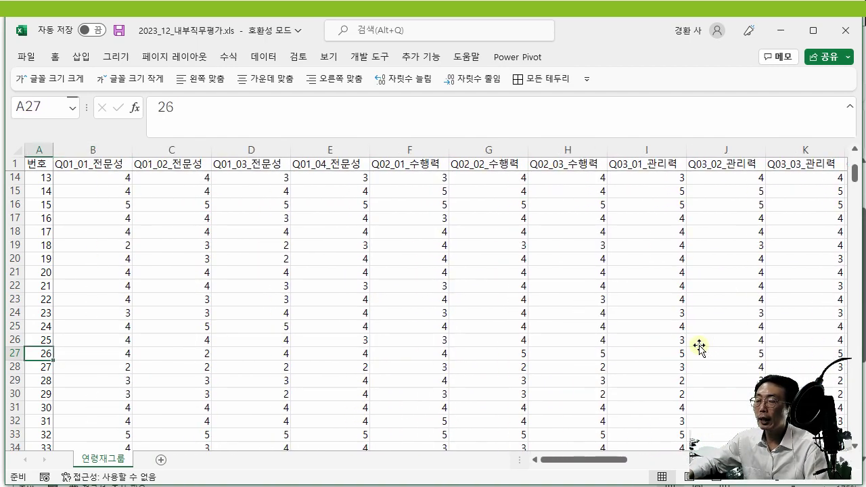
key(Up)
key(Up)
key(Up)
key(Up)
key(Up)
key(Up)
key(Up)
key(Up)
key(Up)
key(Up)
key(Up)
key(Up)
key(Up)
key(Up)
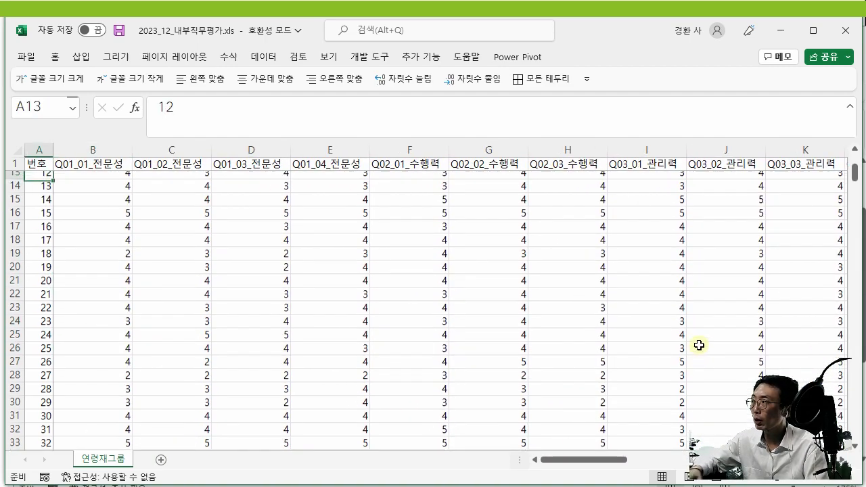
key(ctrl+Up)
key(Down)
key(Up)
Walk along the header row from the Q01 전문성 questions to Q20_성별 to examine the numbered variable names
key(Right)
key(Right)
key(Right)
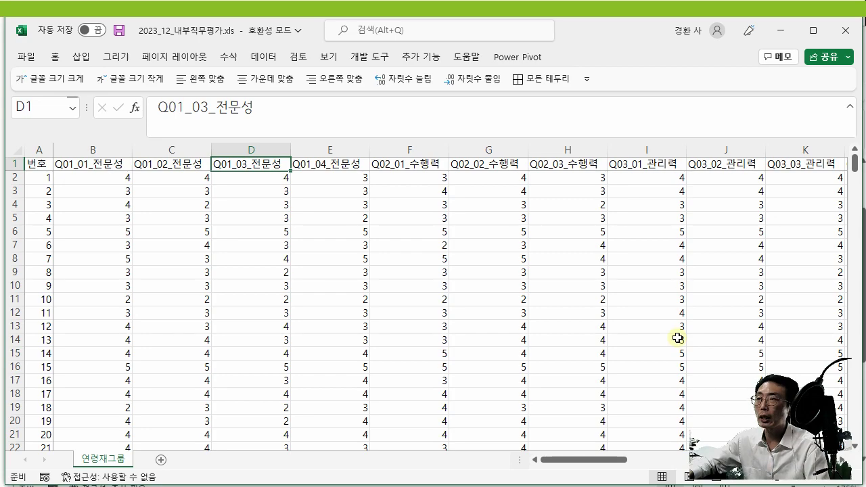
key(Right)
key(Right)
key(Right)
key(Right)
key(Right)
key(Right)
key(Right)
key(Right)
key(Right)
key(Right)
key(Right)
key(Right)
key(Right)
key(Right)
key(Right)
key(Right)
key(Right)
key(Right)
key(Right)
key(Right)
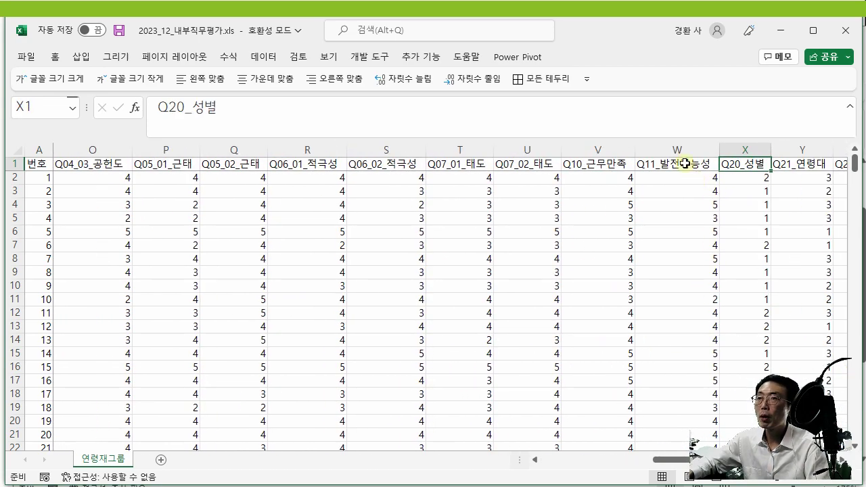
Review the demographic headers as far as 연령대_한글, and highlight the coded columns from Q20_성별 through Q25_RE_직급변경
click(677, 151)
key(Right)
key(Right)
key(Right)
key(Right)
key(Right)
key(Right)
key(Right)
key(Right)
key(Right)
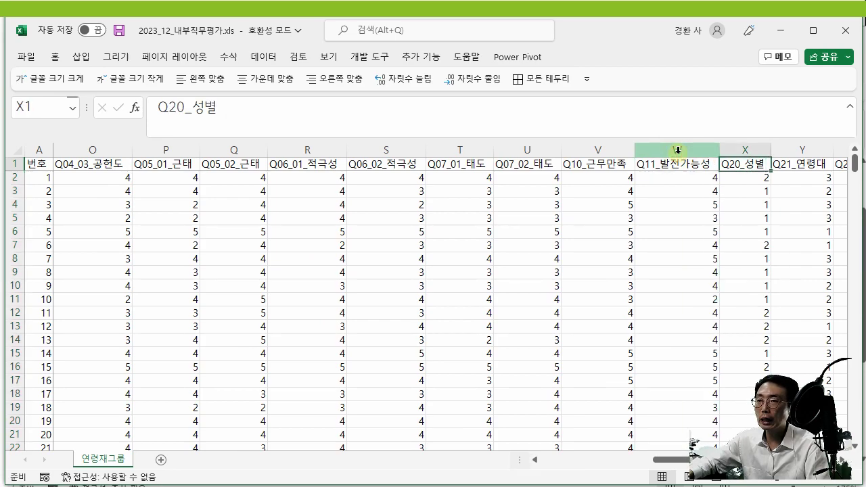
key(Right)
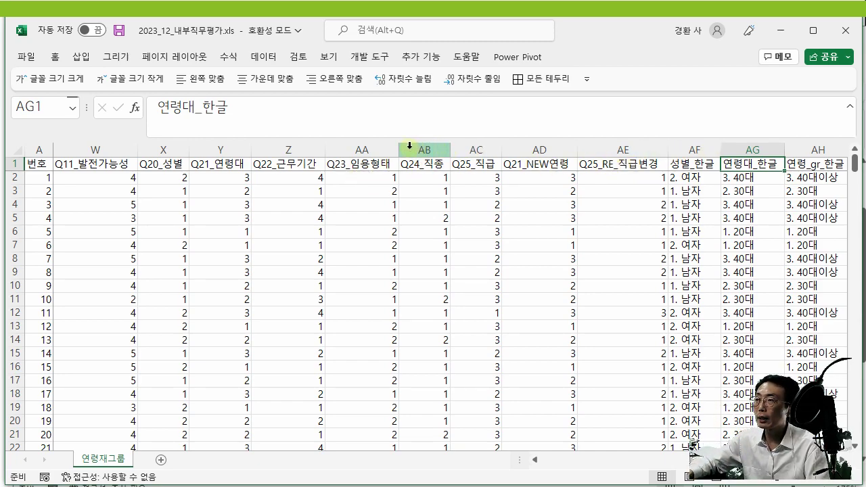
click(182, 150)
drag(185, 150, 604, 148)
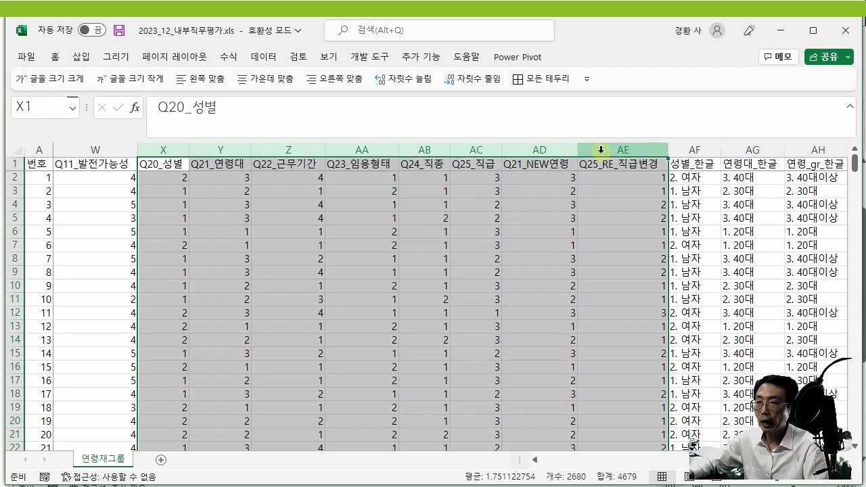
Highlight the Korean label columns from 성별_한글 through 직급변경_한글 for comparison with the coded columns
key(Right)
key(Right)
key(Right)
key(Right)
key(Right)
key(Right)
key(Right)
key(Right)
key(Right)
key(Right)
key(Right)
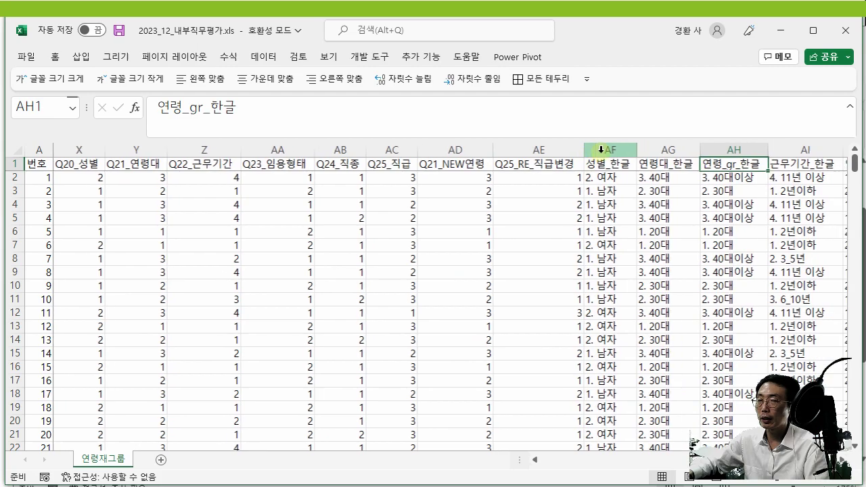
drag(608, 149, 708, 151)
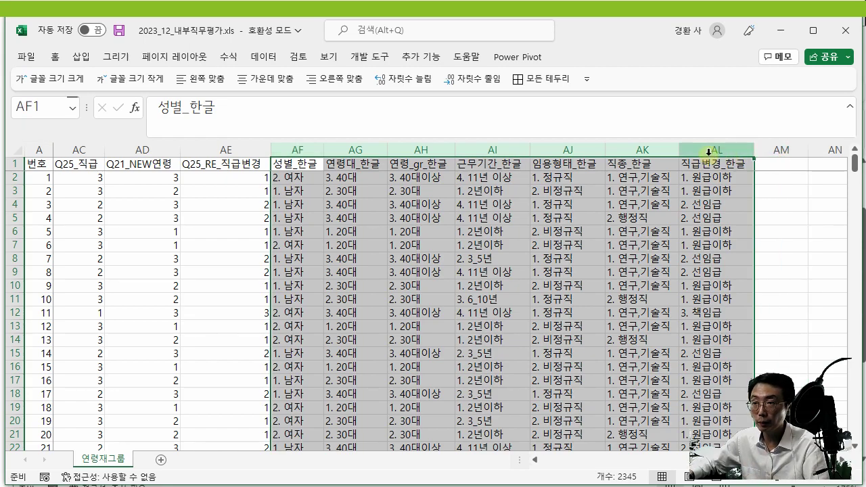
click(311, 150)
click(409, 163)
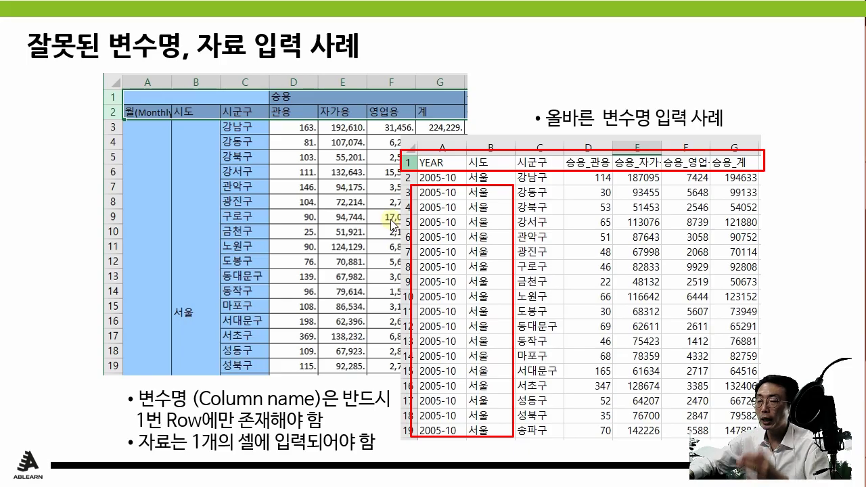
key(Right)
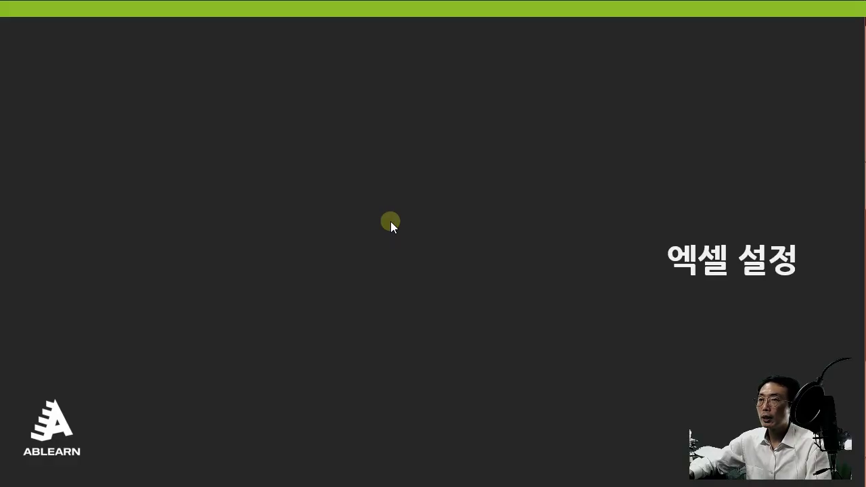
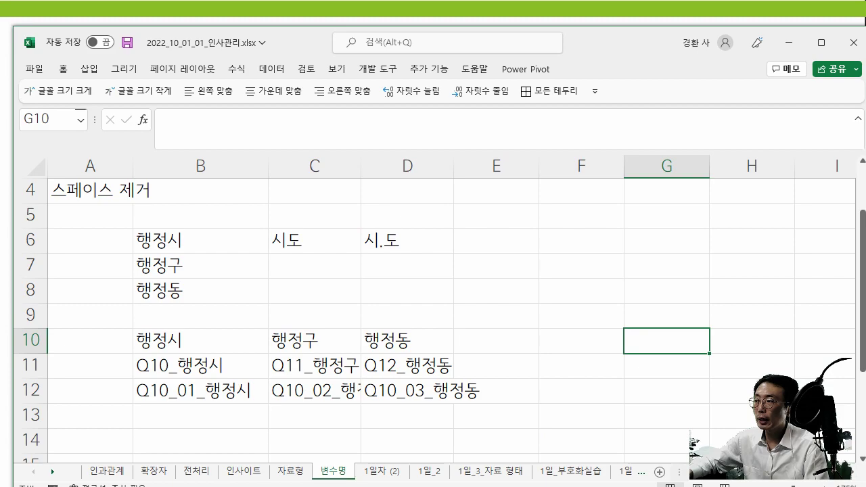
Switch to File Explorer, open 인사관리 산업데이터 활용을 위한 통계의 이해1.xlsx from 2022_HRD\10_기본실습자료, and reposition its window for full view
key(alt+Tab)
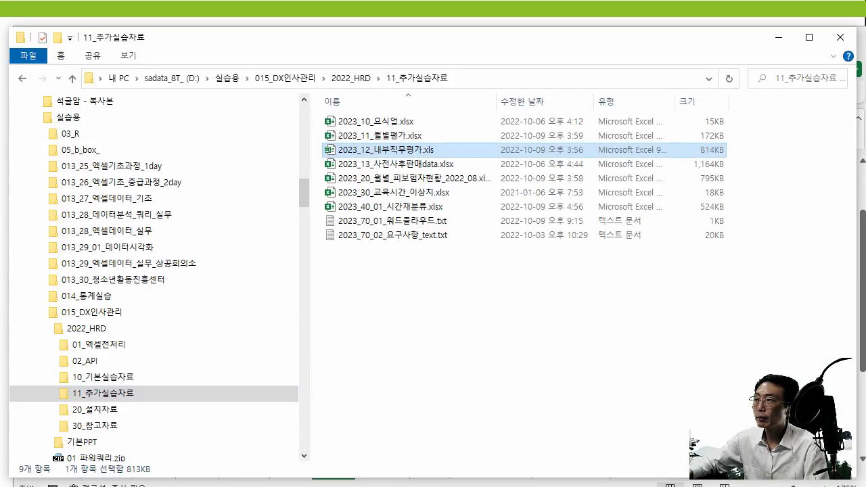
click(103, 329)
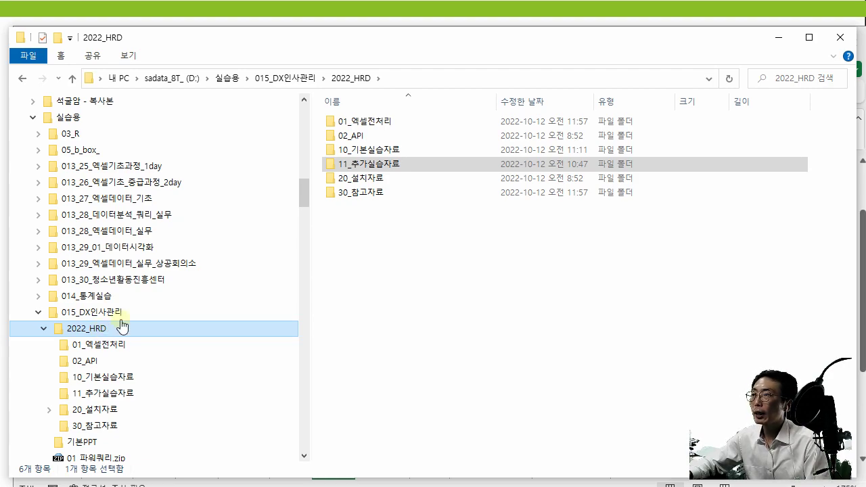
click(376, 152)
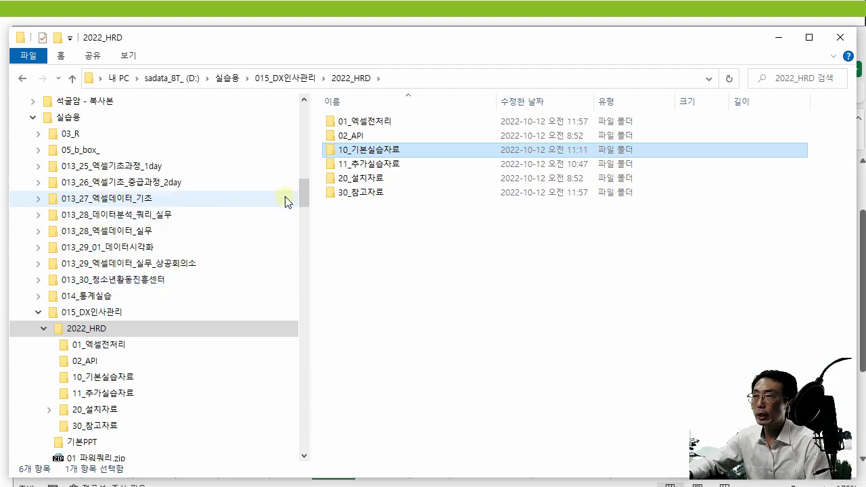
double_click(391, 154)
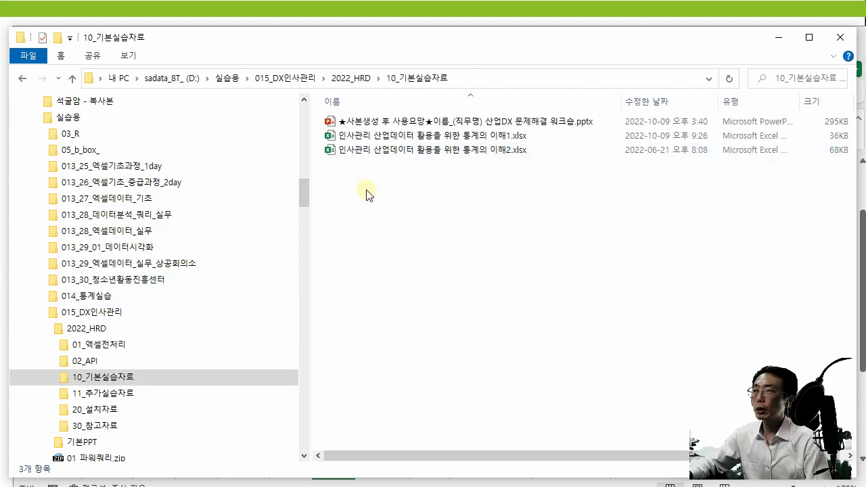
double_click(370, 141)
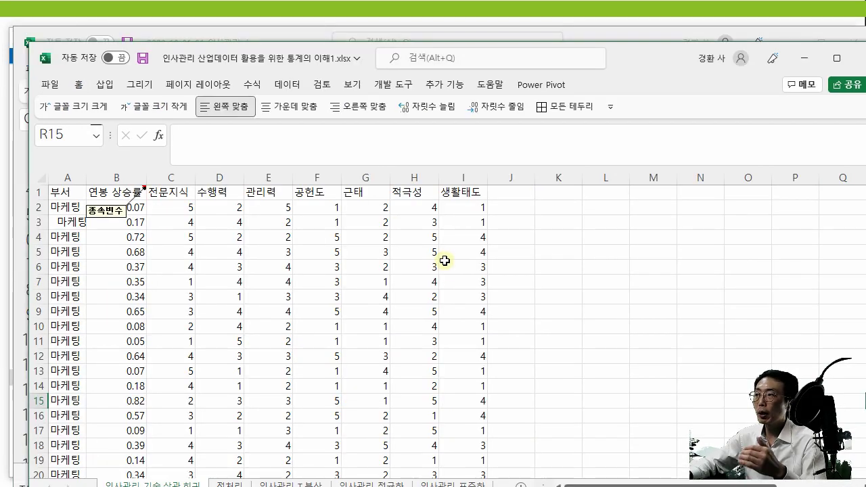
drag(654, 69, 631, 39)
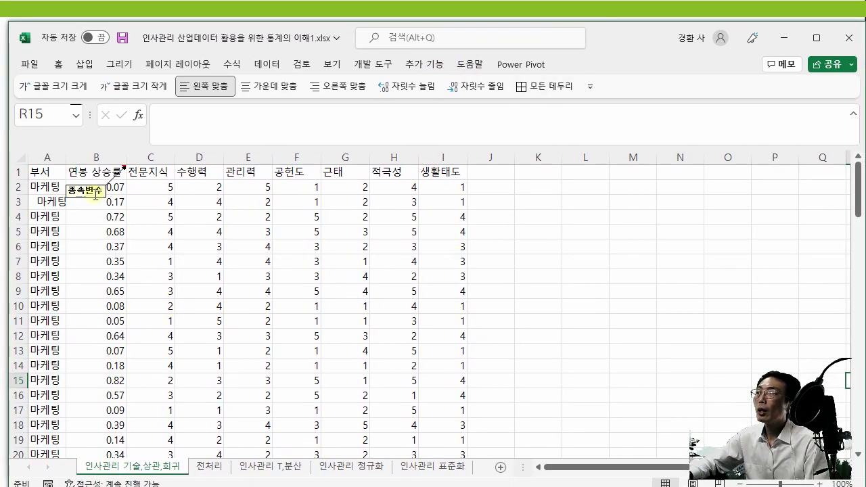
Inspect the 부서 column and compare the indented 마케팅 entry in A3 with the one in A2
click(46, 157)
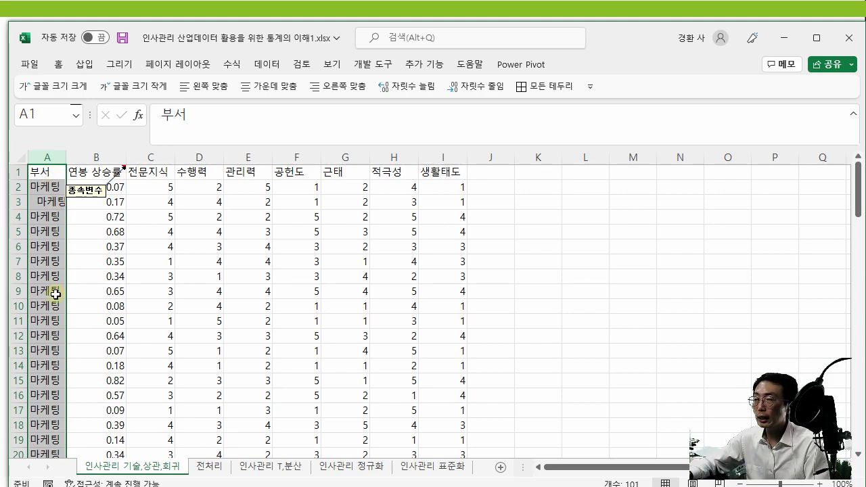
click(49, 201)
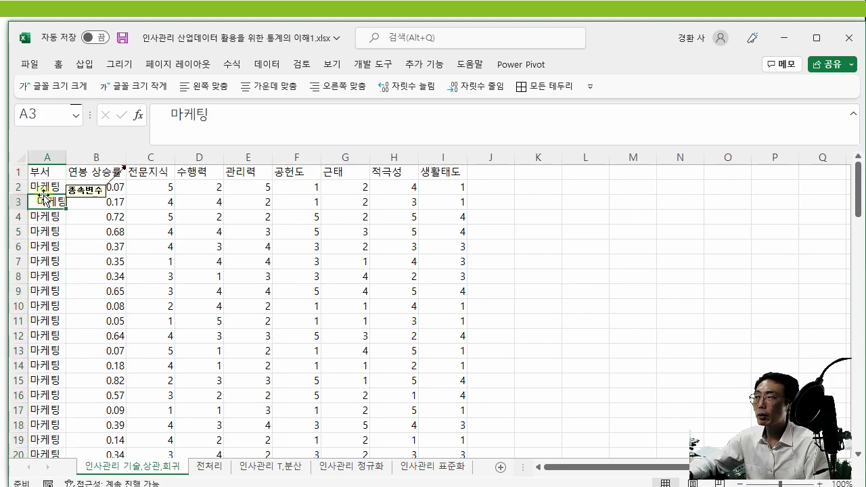
click(45, 184)
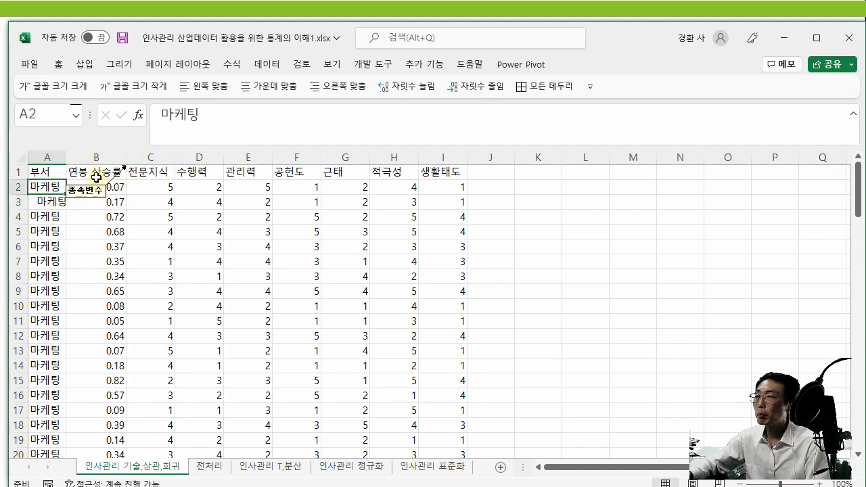
Check the 연봉 상승률 header with its 종속변수 note and select the whole column
click(96, 176)
click(93, 180)
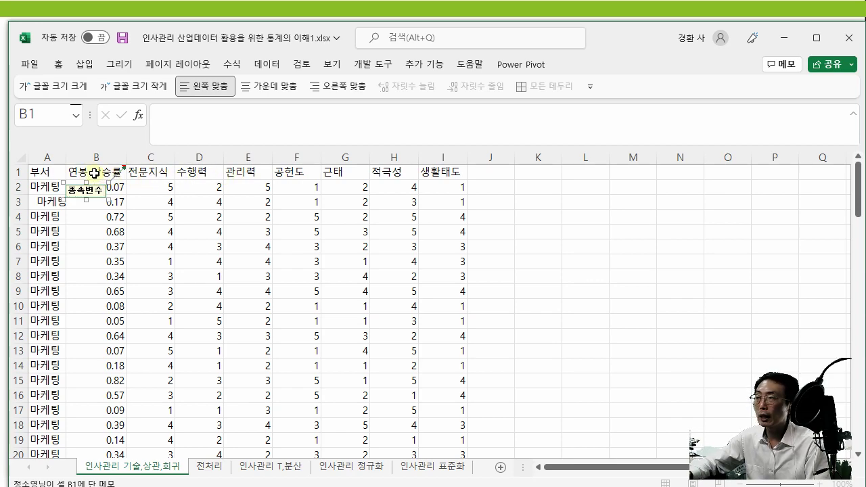
click(94, 173)
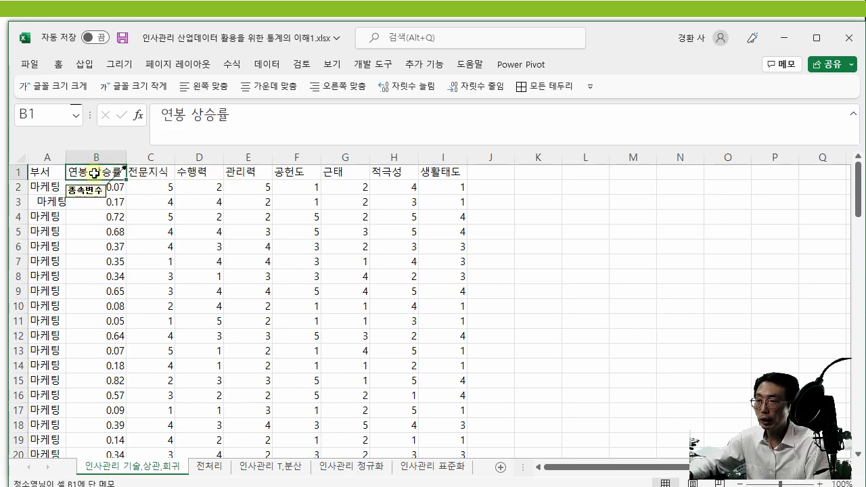
click(96, 157)
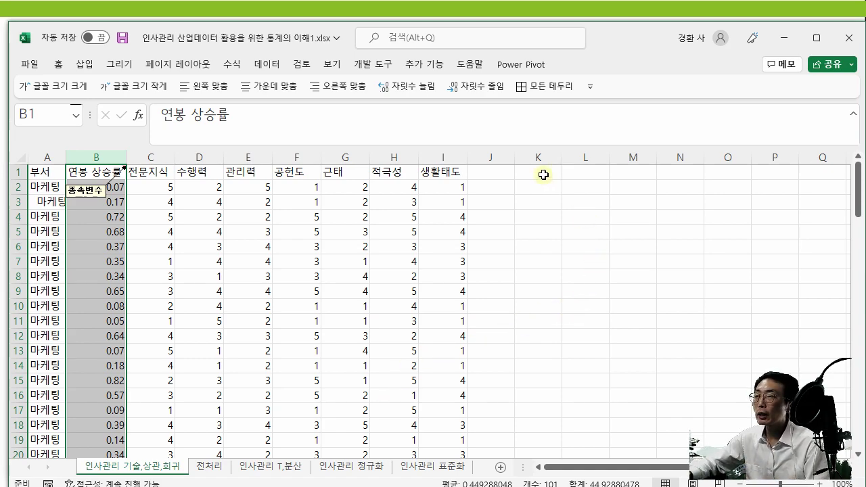
Open the Excel add-ins list from the program options and confirm it with 분석 도구 - VBA and 분석 도구 팩 enabled
click(265, 64)
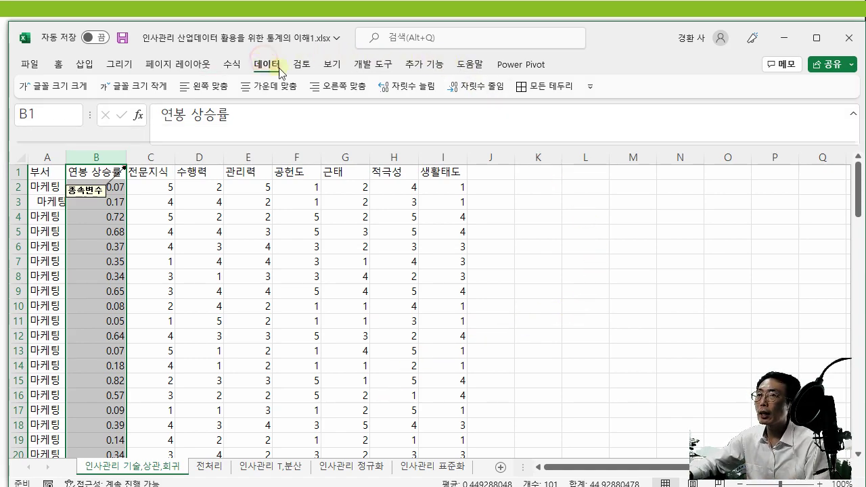
click(689, 295)
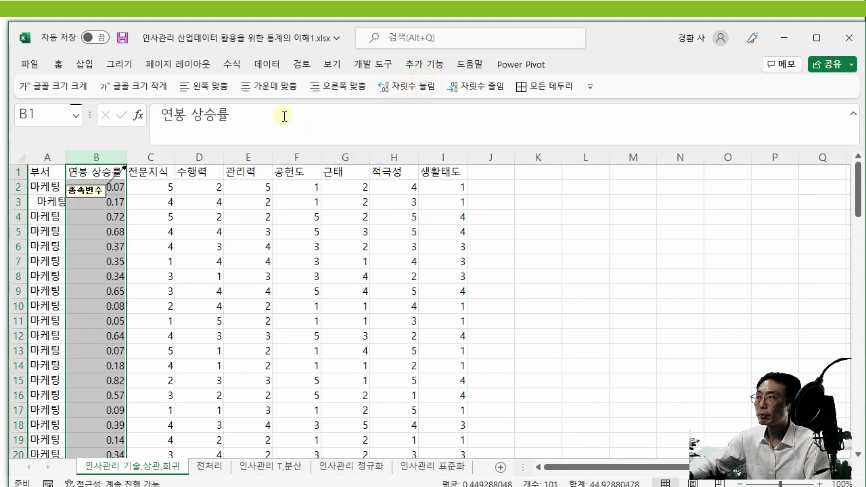
click(34, 64)
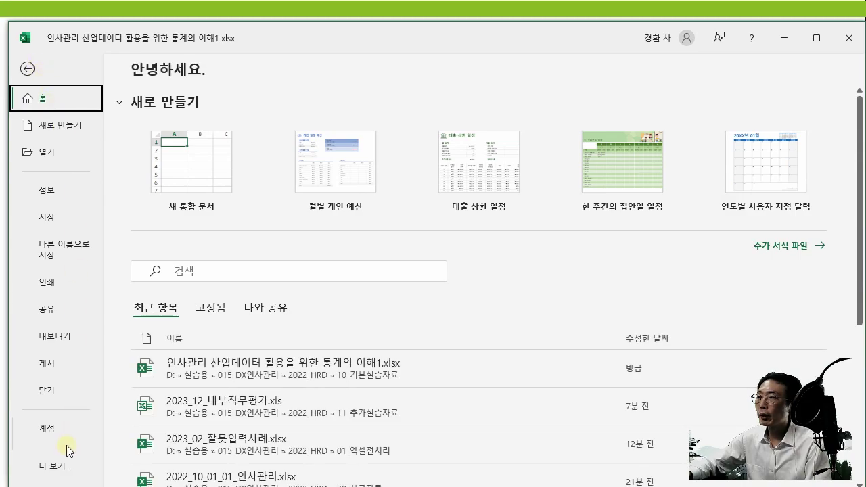
click(65, 466)
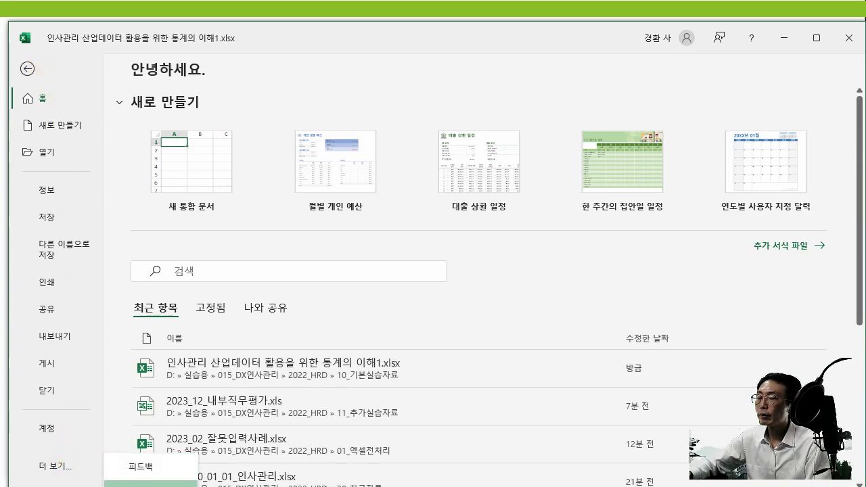
click(125, 483)
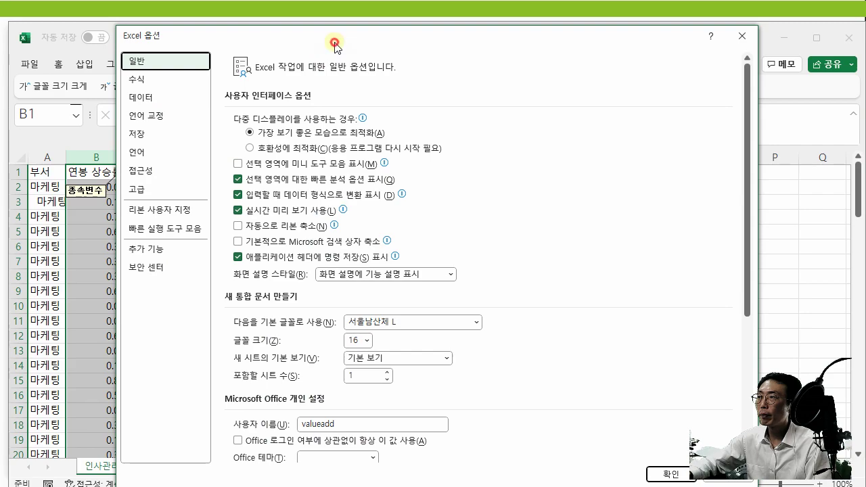
click(160, 249)
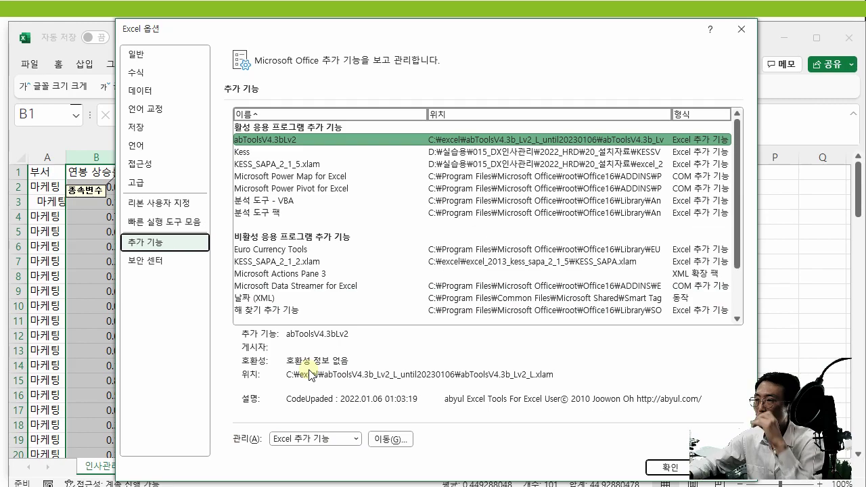
click(388, 440)
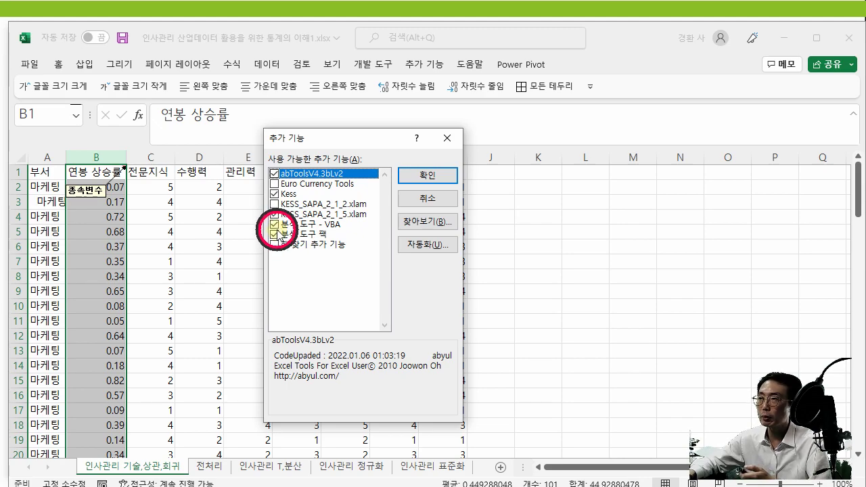
click(438, 174)
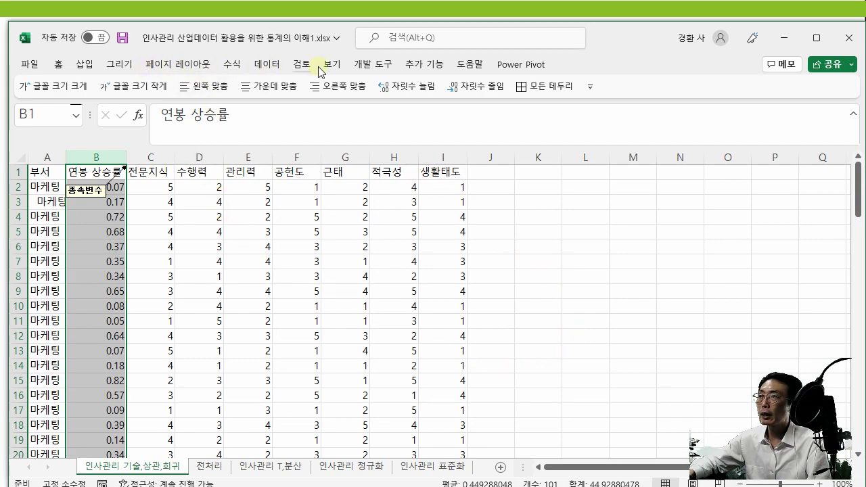
Examine the tools offered in the 통계 데이터 분석 list, including 기술 통계법 and 회귀 분석, and close it without running one
click(267, 65)
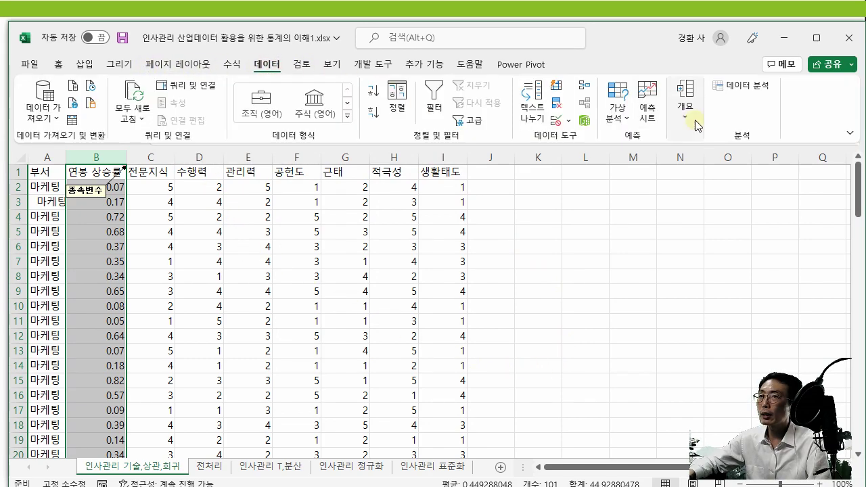
click(744, 88)
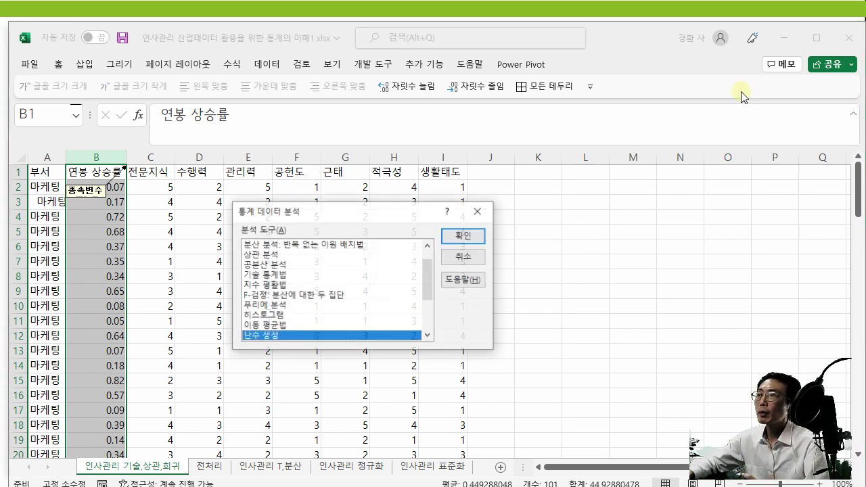
scroll(317, 269, up, 1)
scroll(315, 269, down, 2)
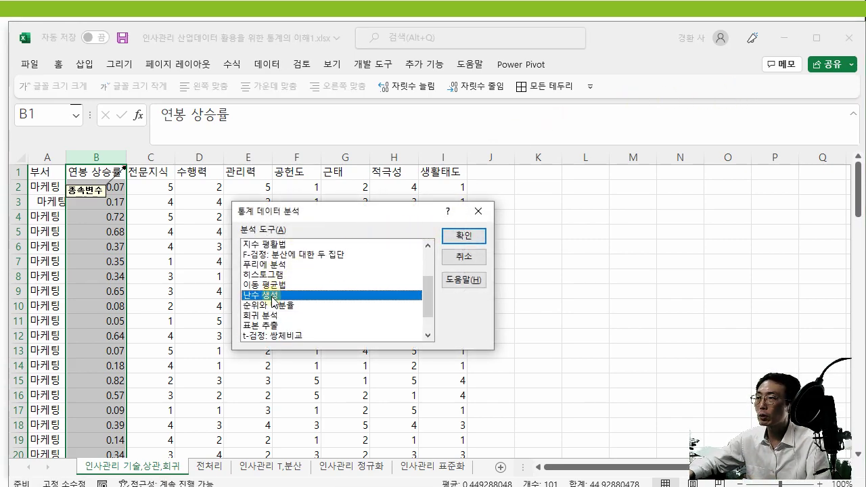
scroll(273, 301, up, 2)
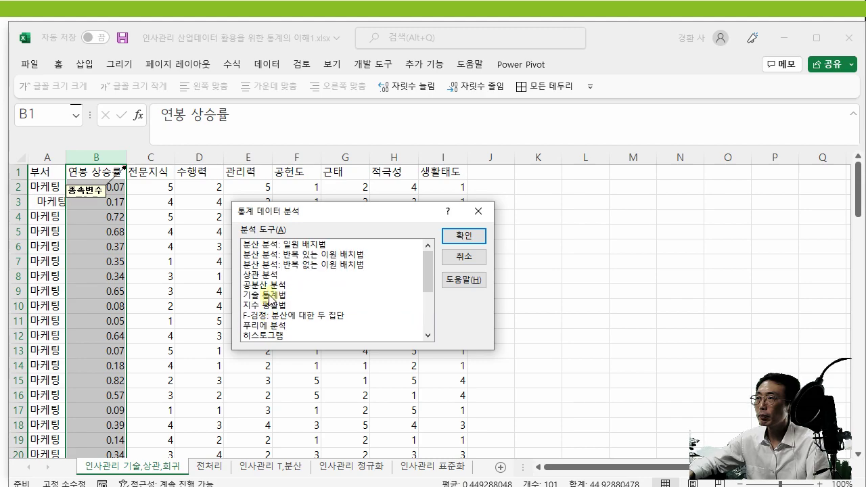
click(271, 296)
scroll(271, 297, down, 3)
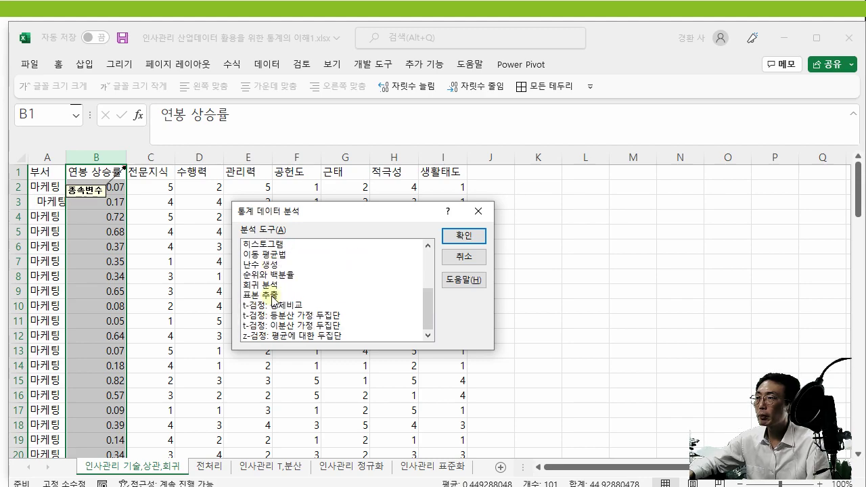
click(272, 285)
scroll(295, 262, up, 3)
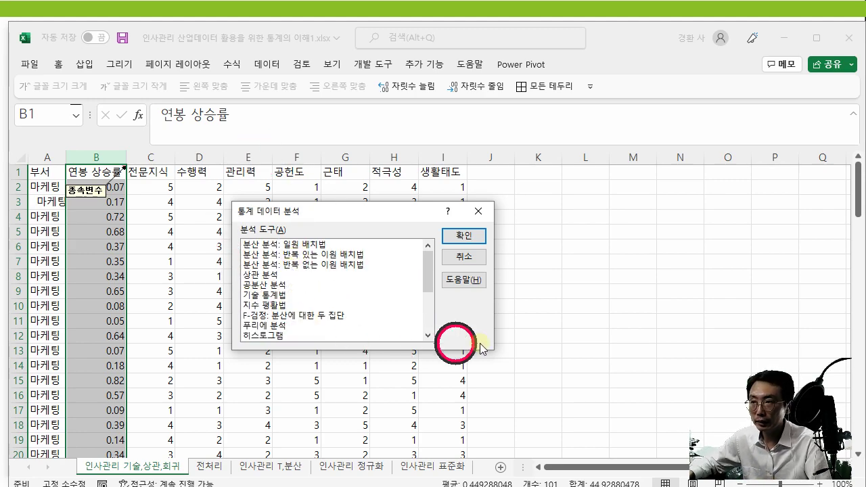
click(474, 259)
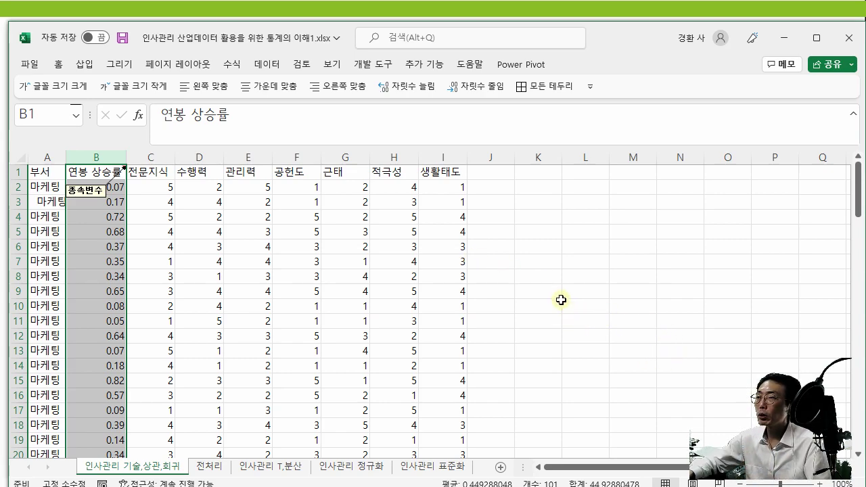
Open the Excel options dialog
click(32, 65)
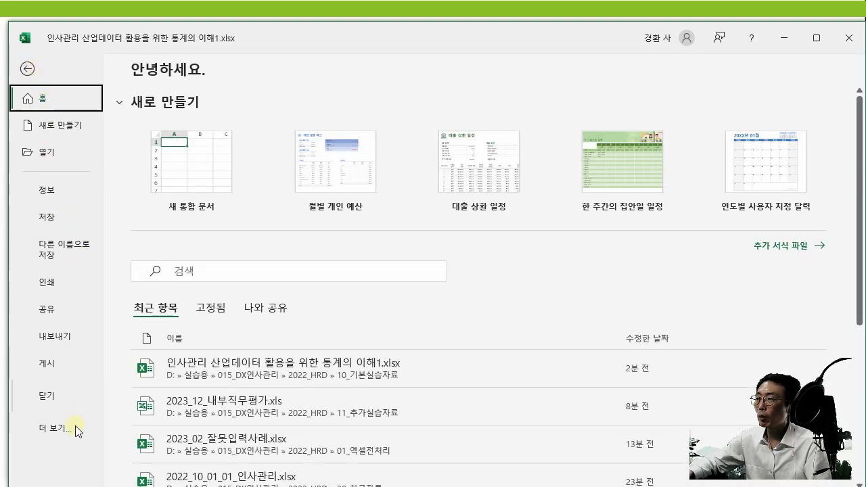
click(72, 429)
click(152, 478)
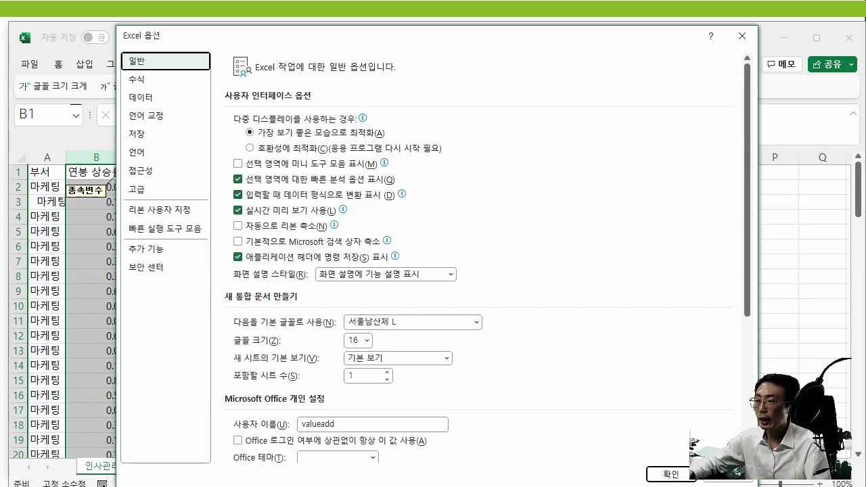
Switch to File Explorer, collapse 015_DX인사관리, look through the D: drive's folders for 실습용, and return to the Excel options
key(alt+Tab)
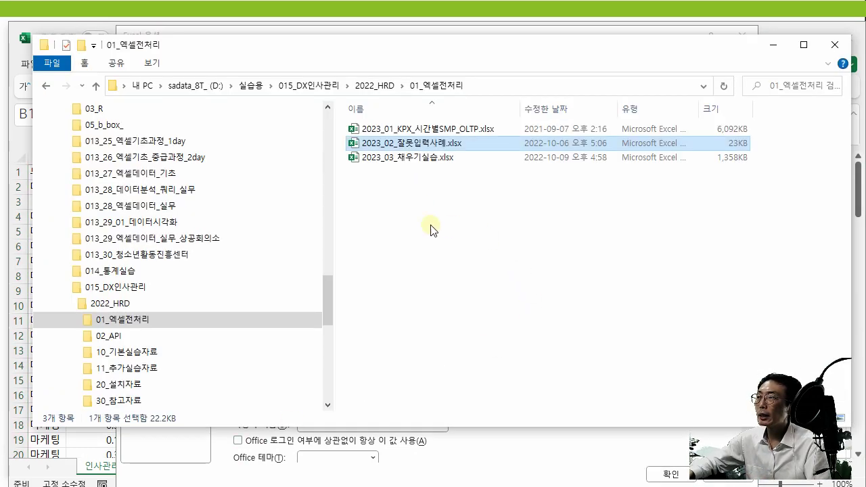
click(62, 288)
scroll(61, 290, up, 4)
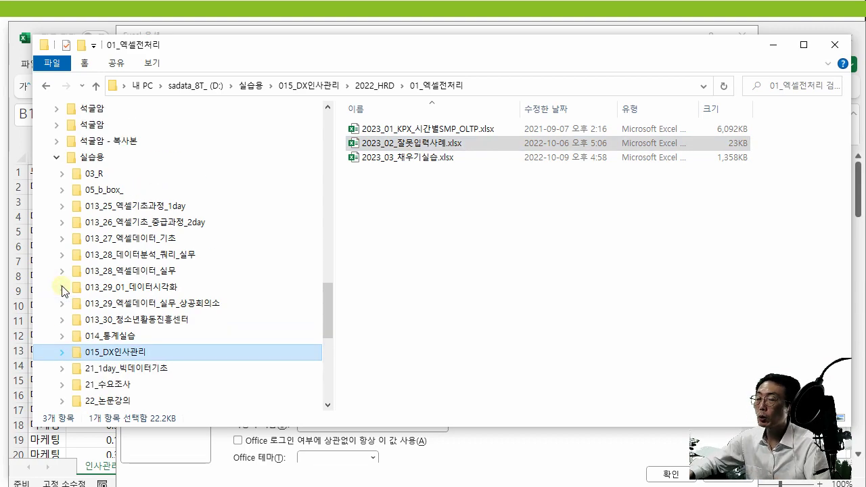
scroll(62, 290, up, 4)
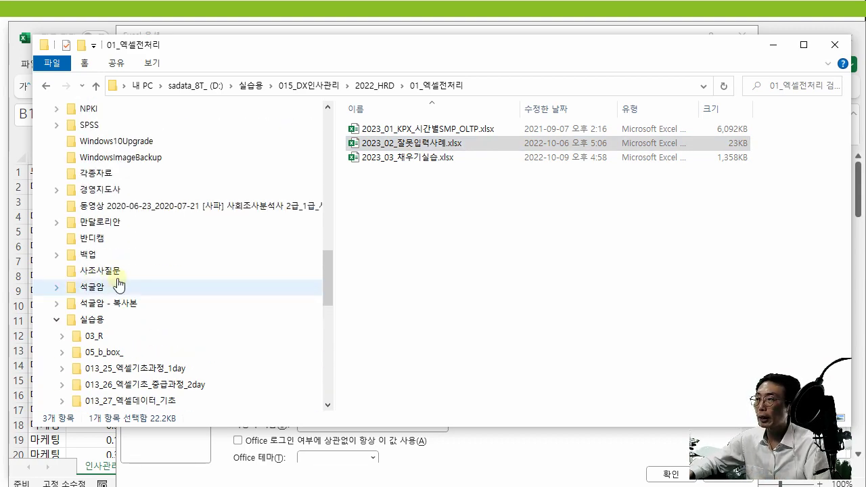
scroll(132, 289, up, 10)
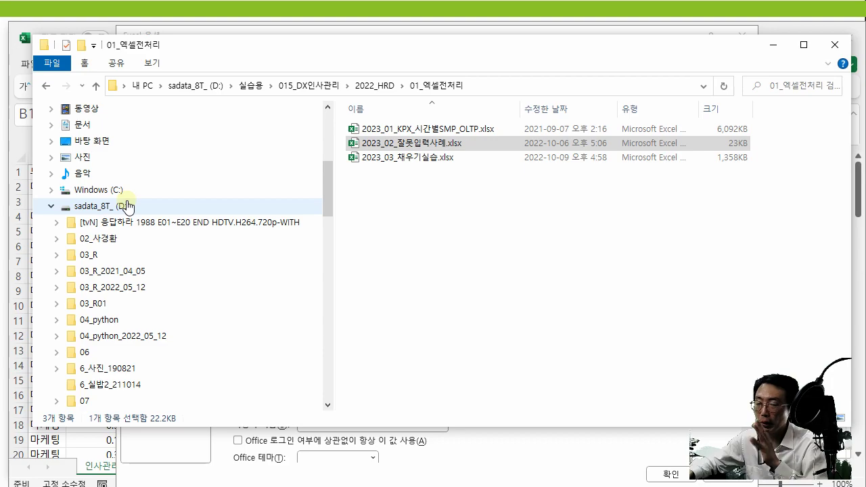
click(157, 208)
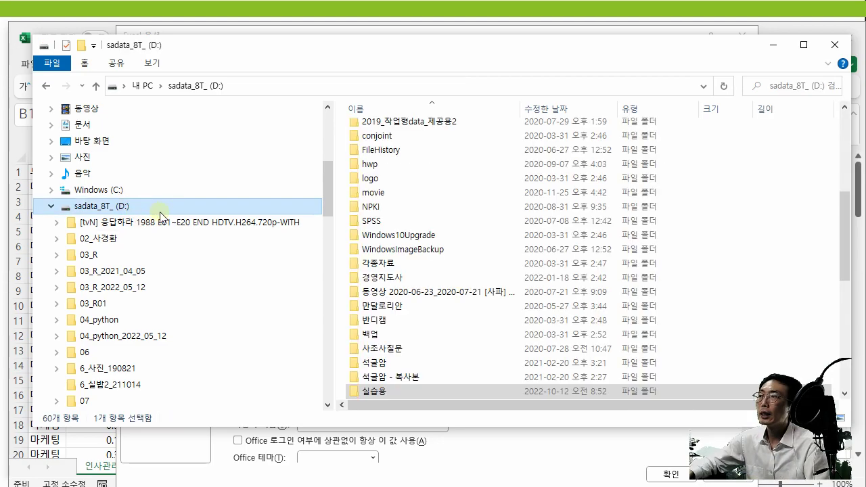
mouse_move(370, 251)
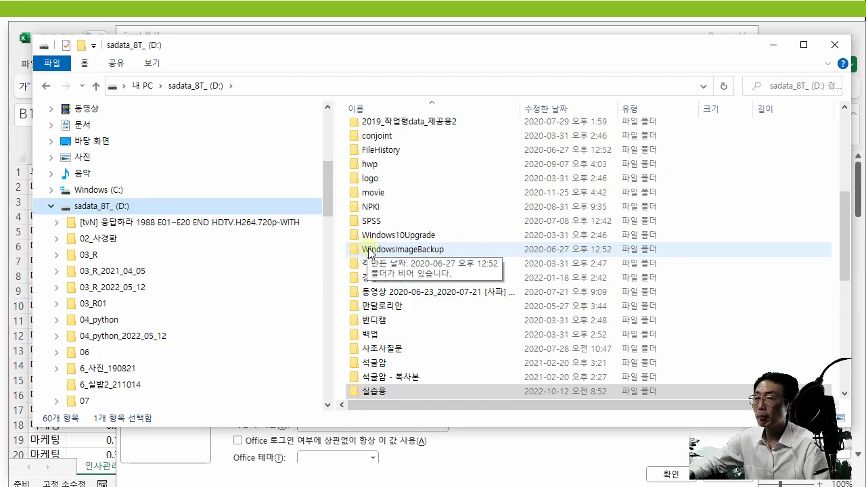
scroll(368, 252, down, 3)
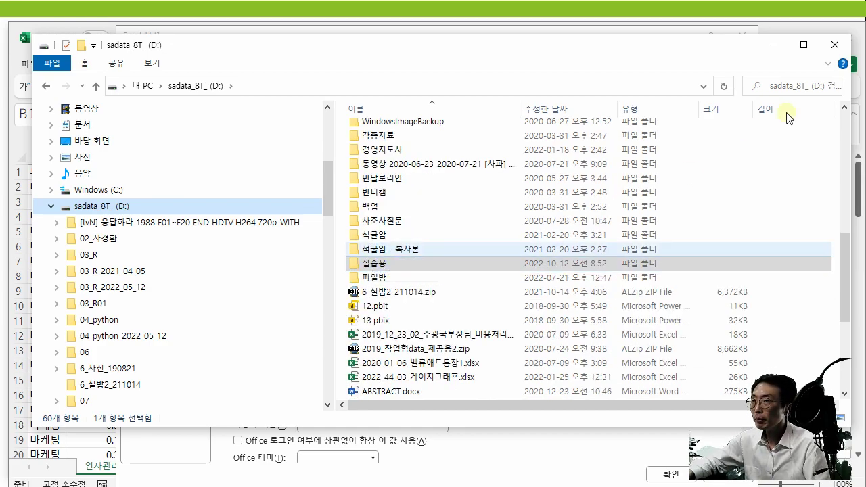
click(773, 44)
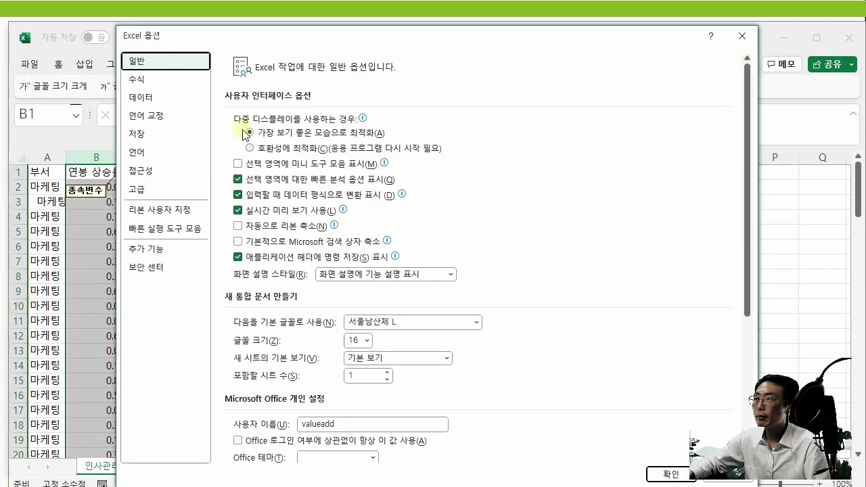
Open the list of available Excel add-ins, start browsing for an add-in file, and reposition the browse window for full view
click(145, 249)
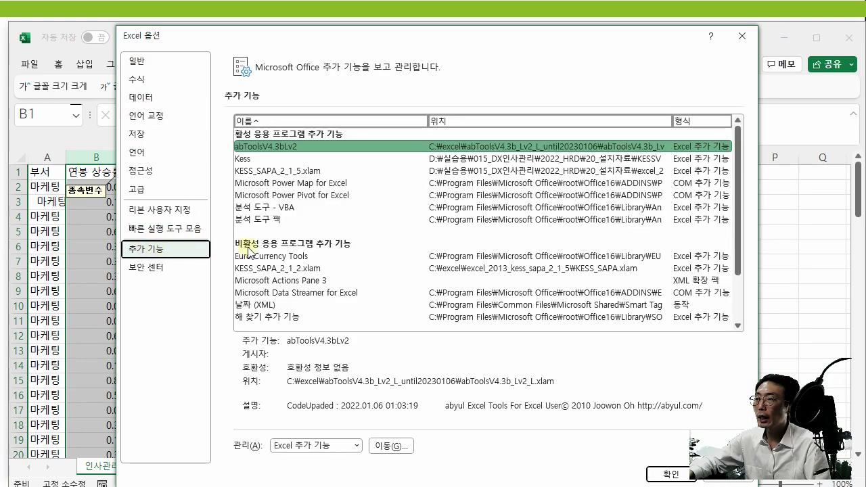
click(396, 446)
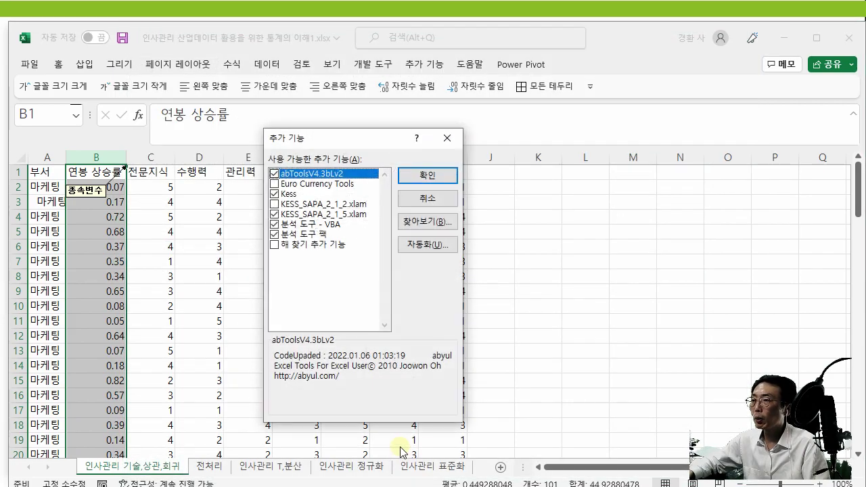
click(439, 222)
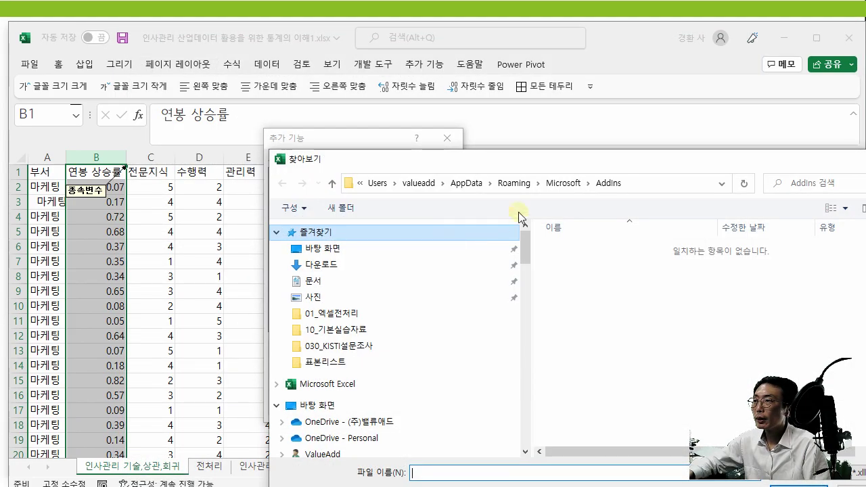
drag(523, 168, 421, 94)
Browse on the D: drive to the folder 실습용\015_DX인사관리
scroll(305, 338, down, 6)
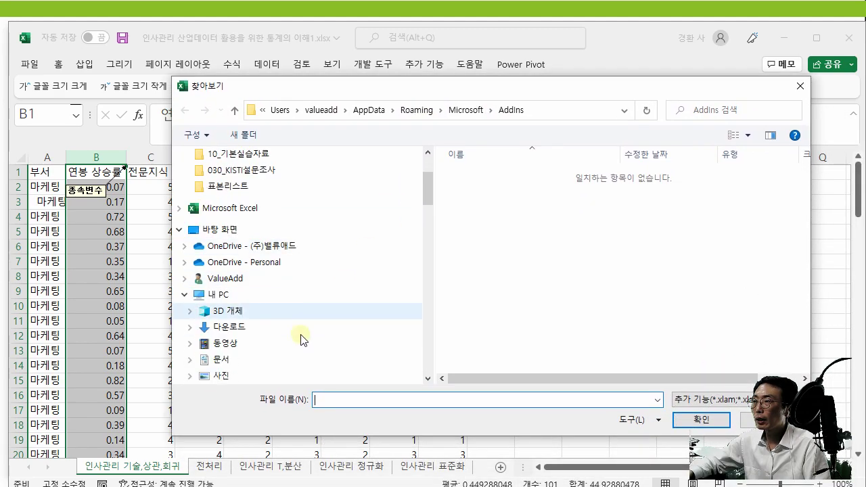
click(190, 251)
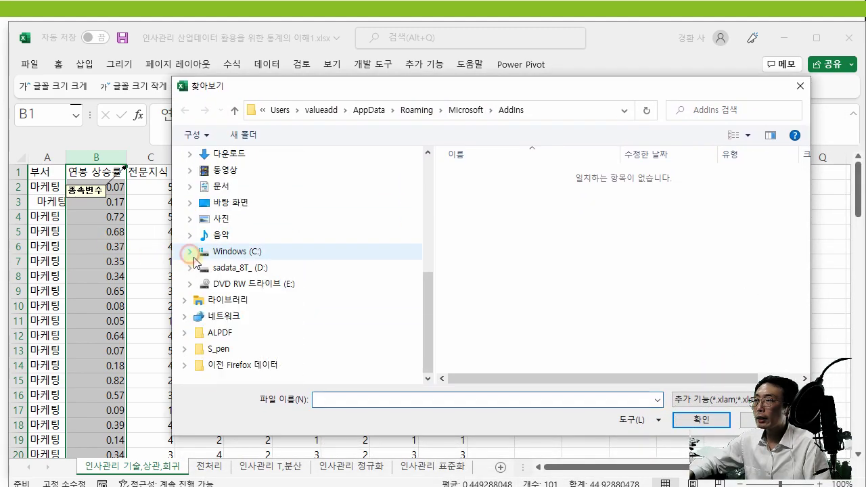
click(228, 270)
scroll(405, 342, down, 3)
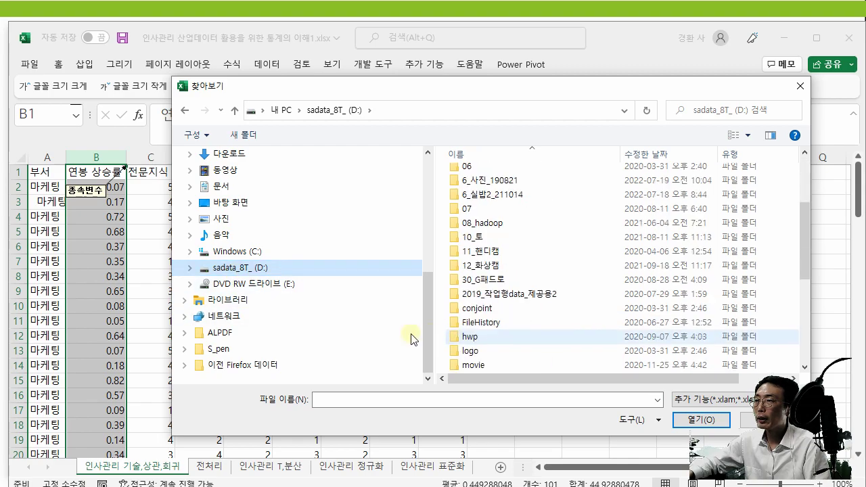
click(190, 267)
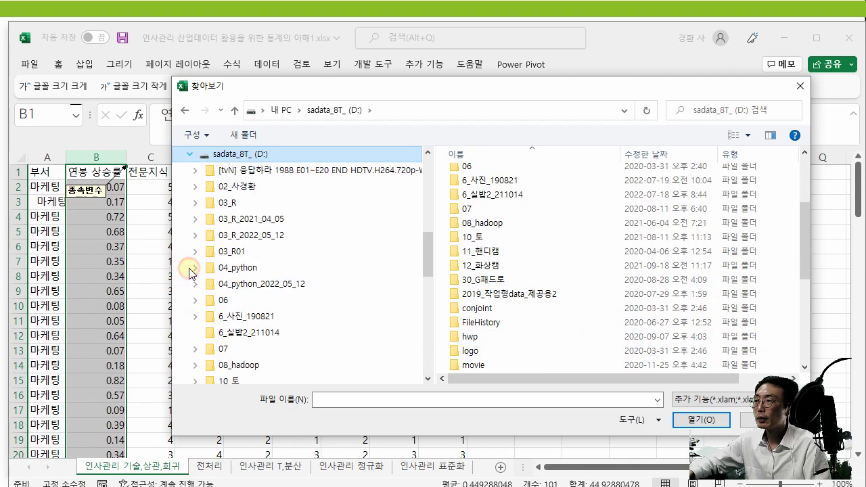
scroll(243, 277, down, 1)
scroll(247, 280, down, 3)
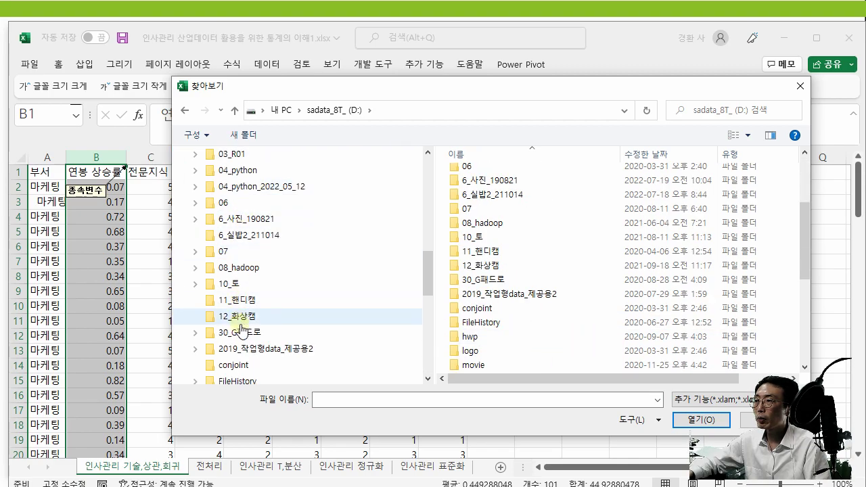
scroll(244, 331, up, 5)
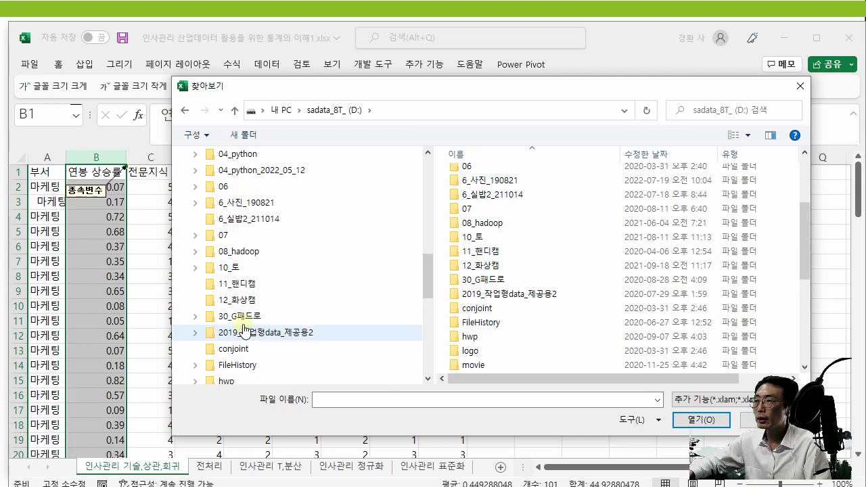
scroll(245, 331, down, 10)
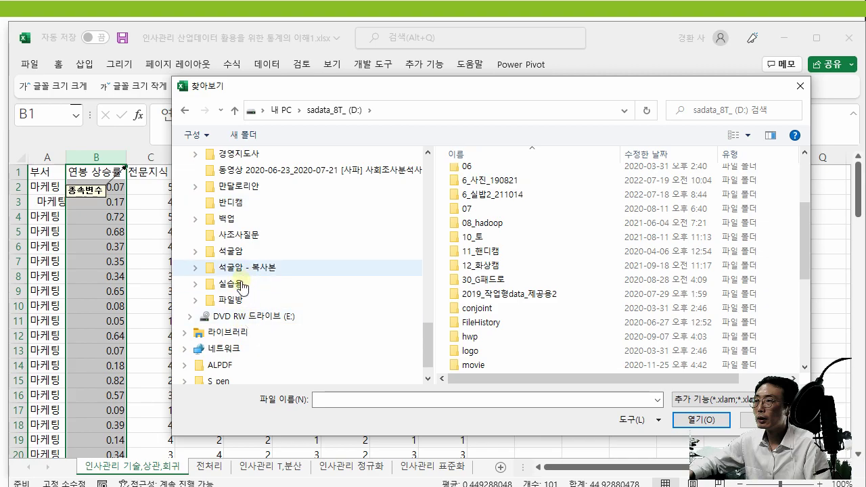
click(239, 285)
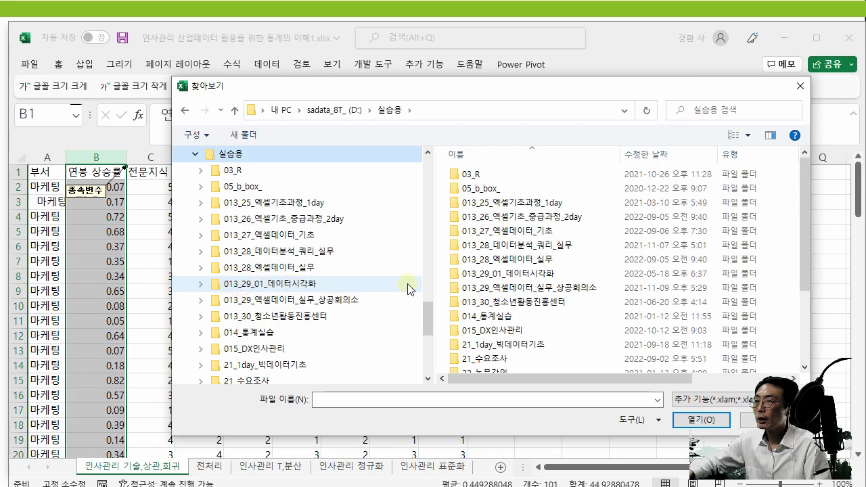
scroll(477, 296, down, 1)
double_click(489, 296)
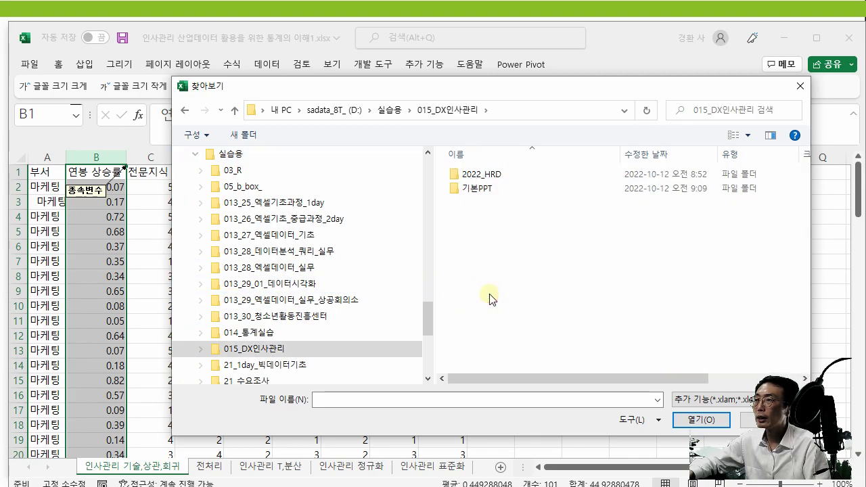
Try to add KESS.xlam from 2022_HRD\20_설치자료\KESSV1.0-BETA-200902, cancelling the replacement of the existing file
click(477, 176)
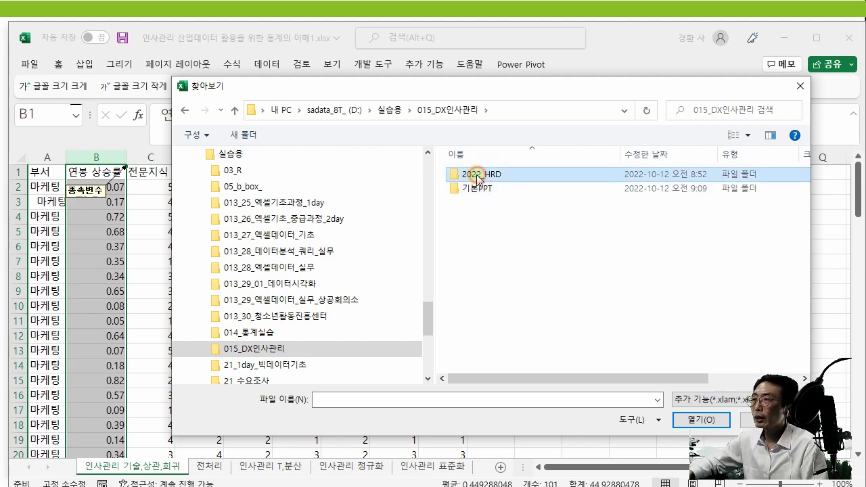
double_click(480, 177)
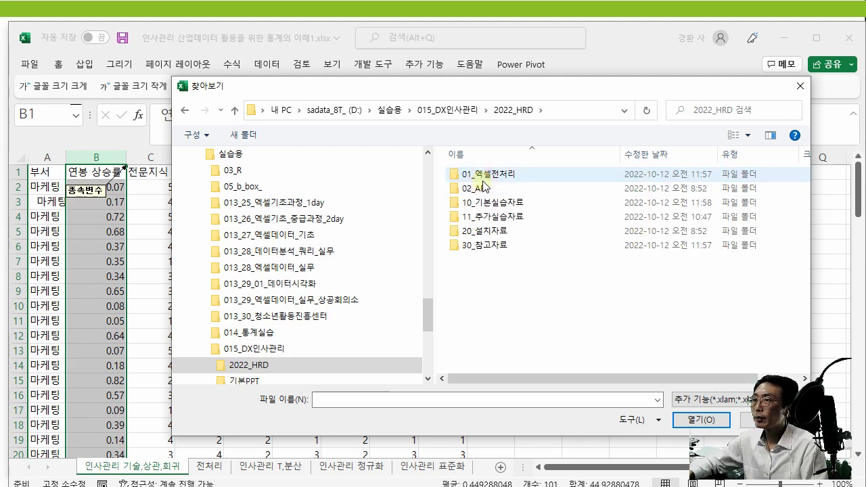
double_click(480, 231)
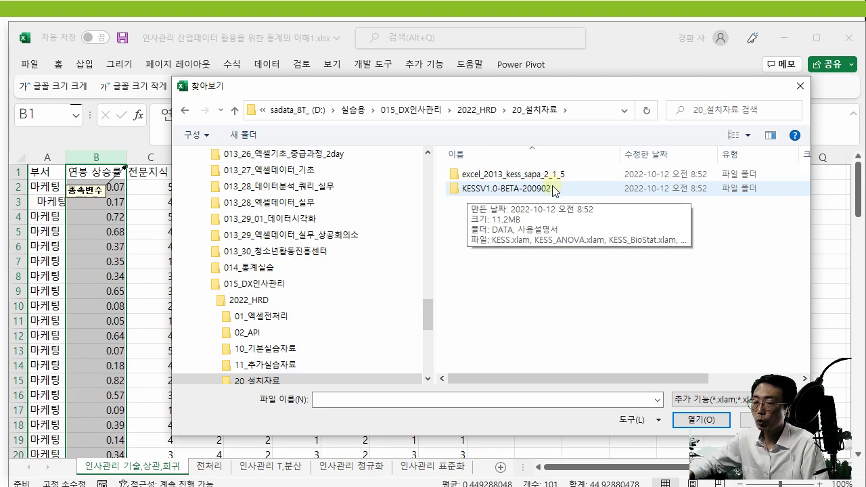
double_click(509, 191)
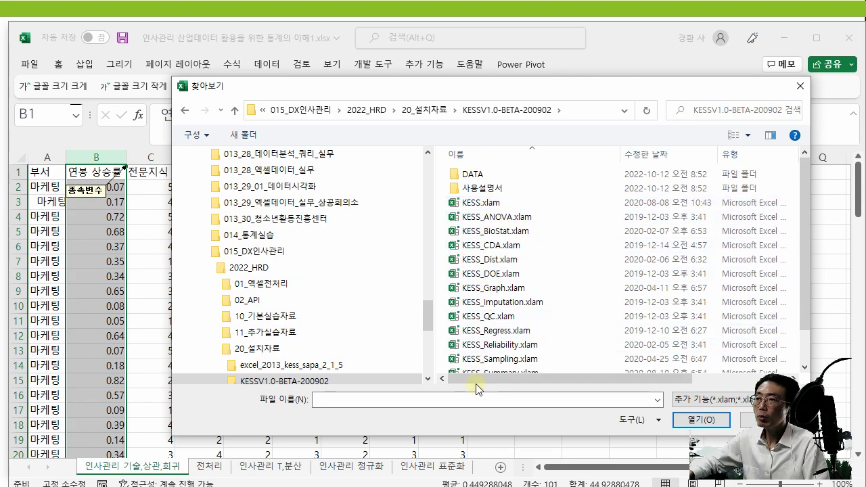
double_click(471, 204)
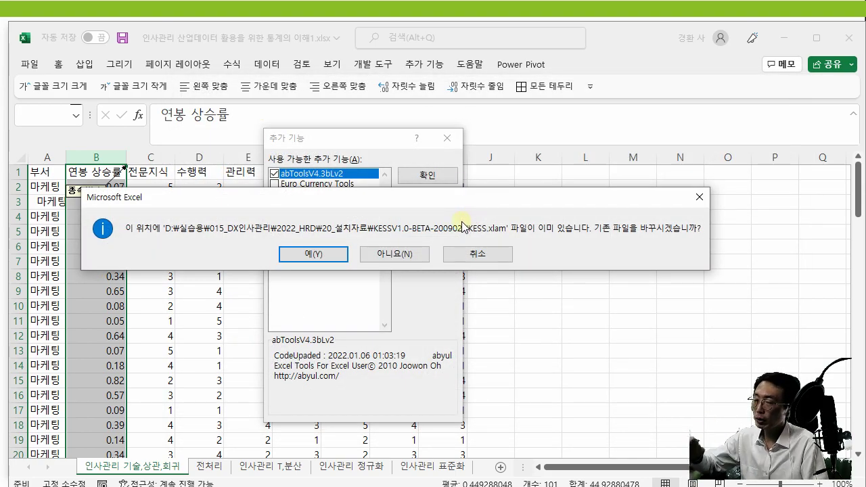
click(474, 254)
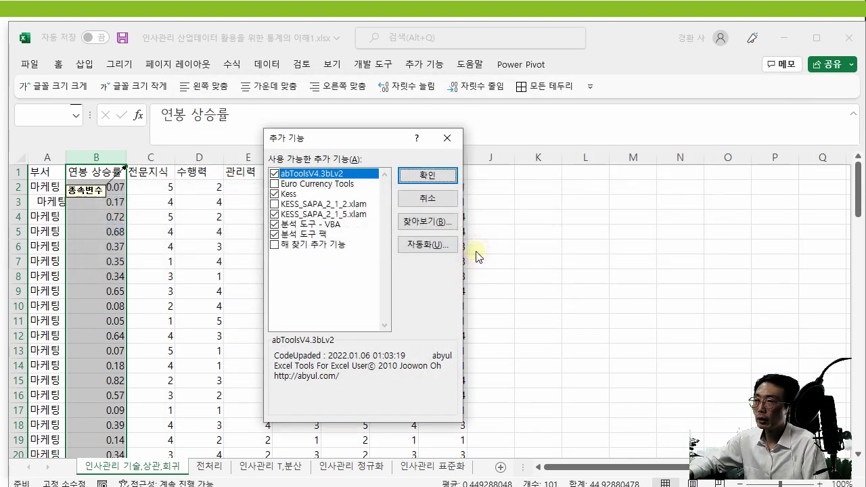
Start browsing for another add-in file and open the folder 실습용\015_DX인사관리 on the D: drive
click(436, 221)
scroll(373, 286, down, 10)
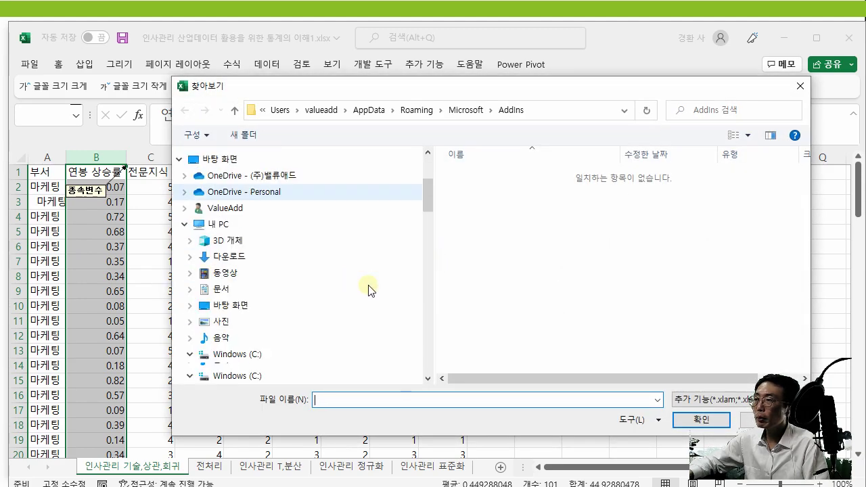
scroll(363, 291, down, 4)
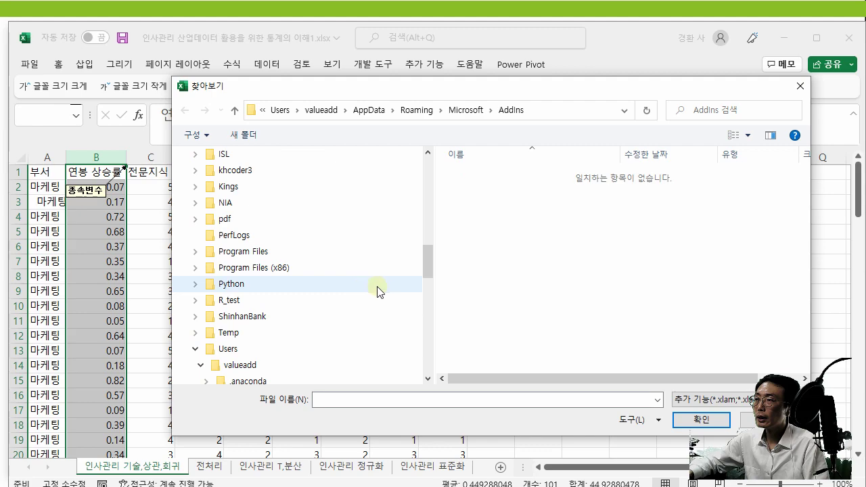
drag(430, 263, 411, 383)
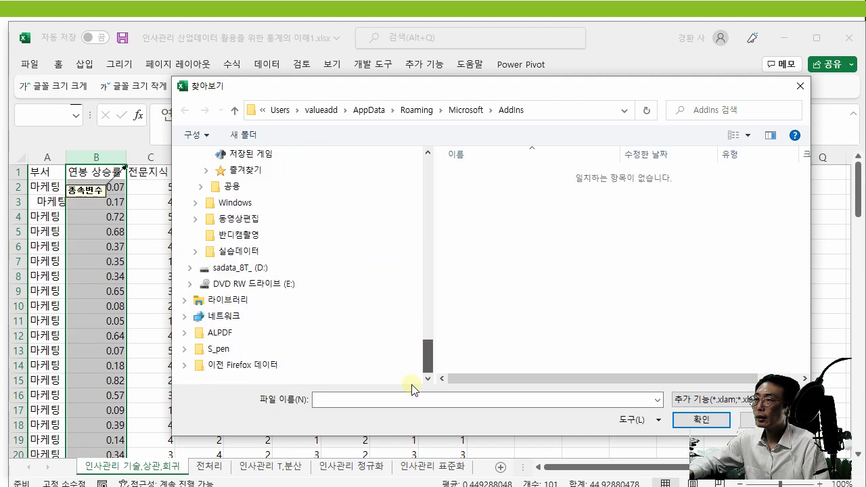
click(223, 268)
scroll(519, 270, down, 8)
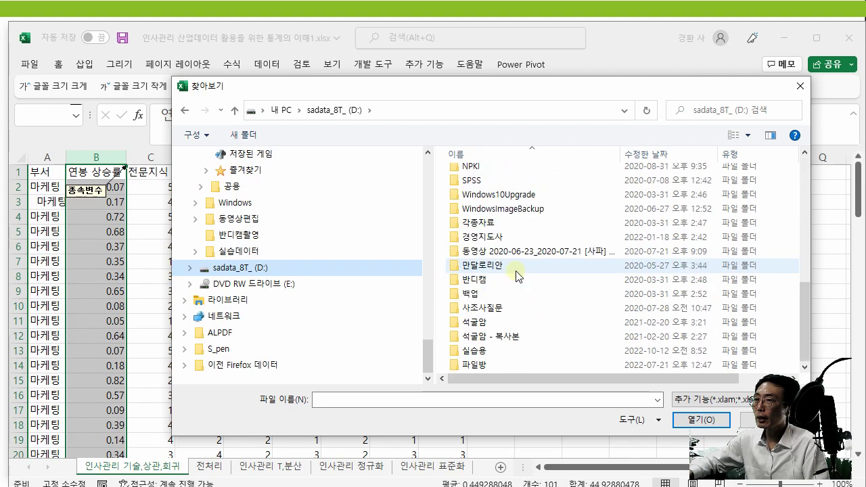
double_click(494, 353)
scroll(514, 298, down, 5)
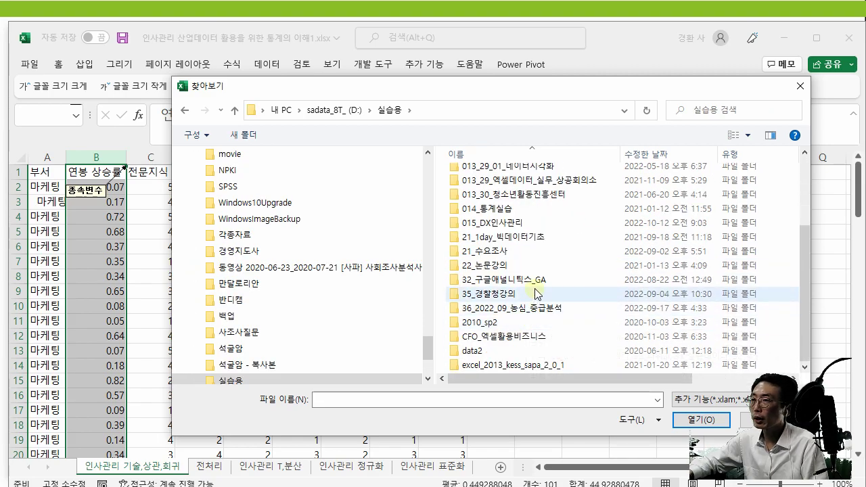
mouse_move(534, 298)
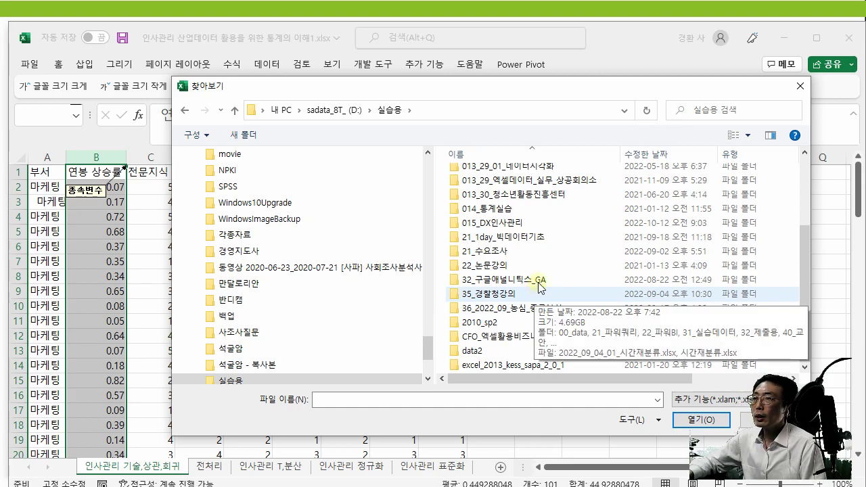
double_click(544, 222)
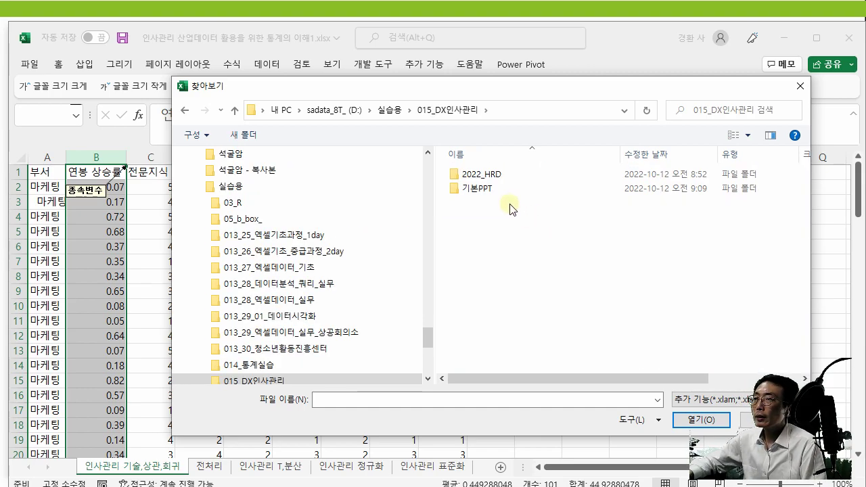
Look at the add-in files in 2022_HRD\20_설치자료\excel_2013_kess_sapa_2_1_5, then cancel the file browsing and the add-in selection
double_click(487, 174)
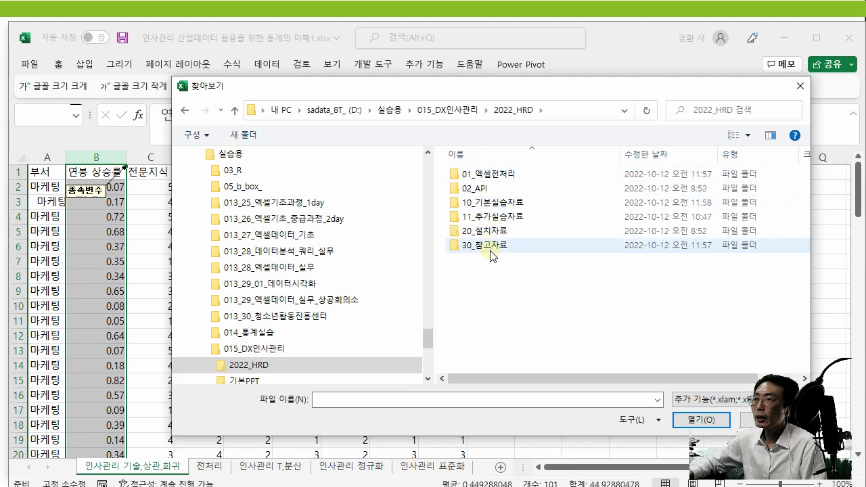
double_click(496, 232)
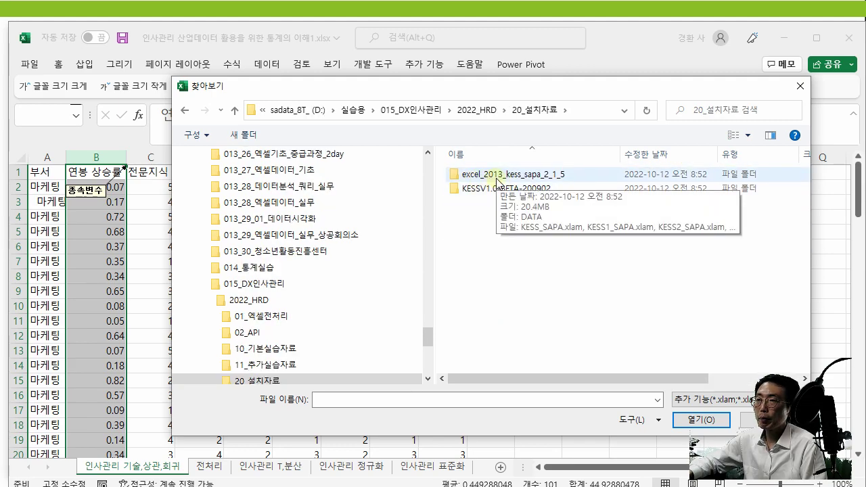
double_click(496, 176)
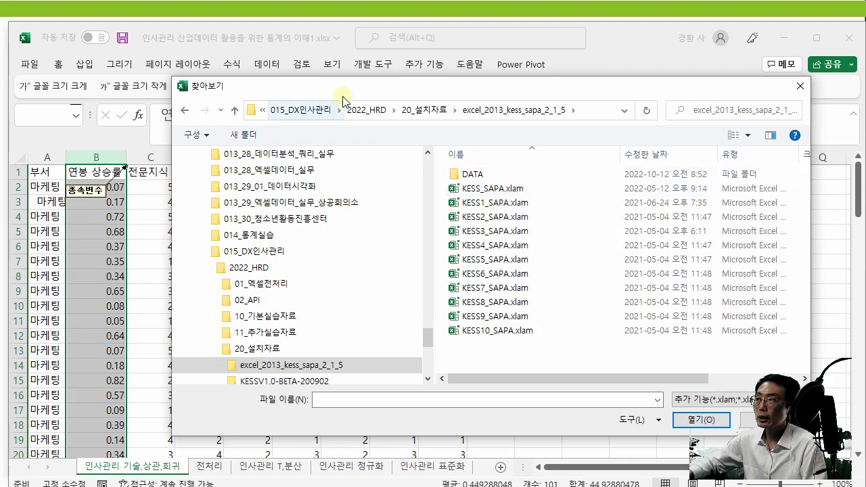
click(798, 86)
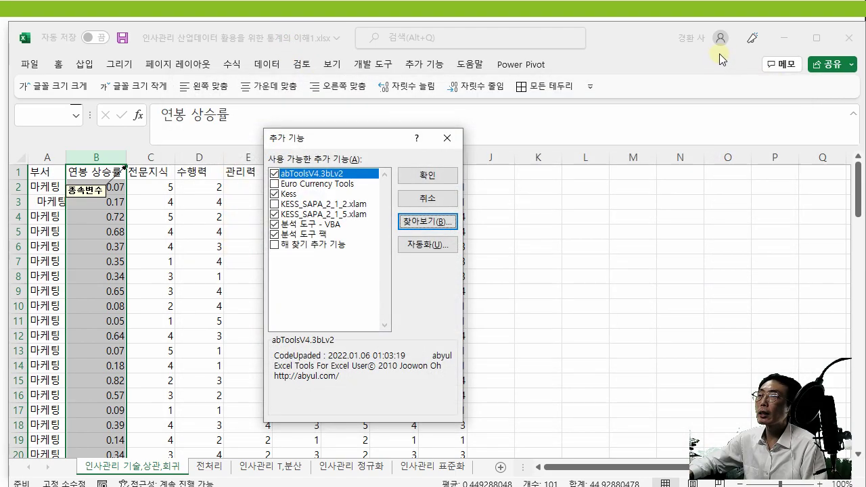
click(433, 198)
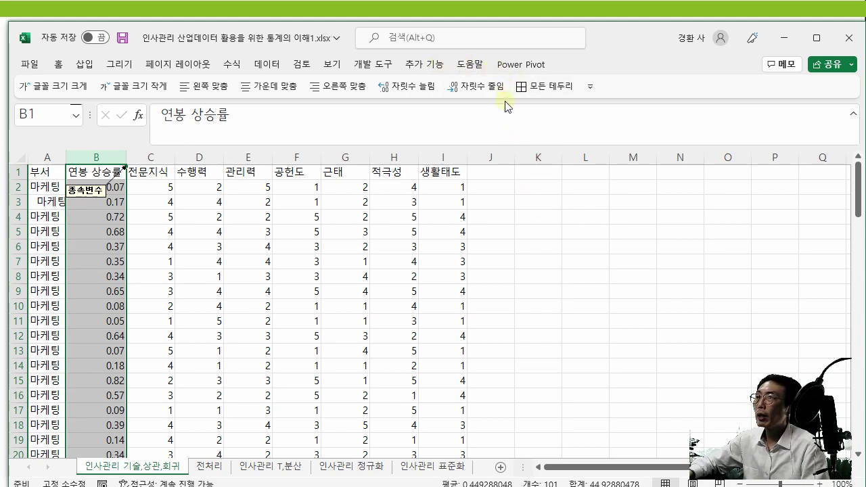
View the installed KESS add-in commands, then close the workbook 인사관리 산업데이터 활용을 위한 통계의 이해1.xlsx without saving its changes
click(433, 64)
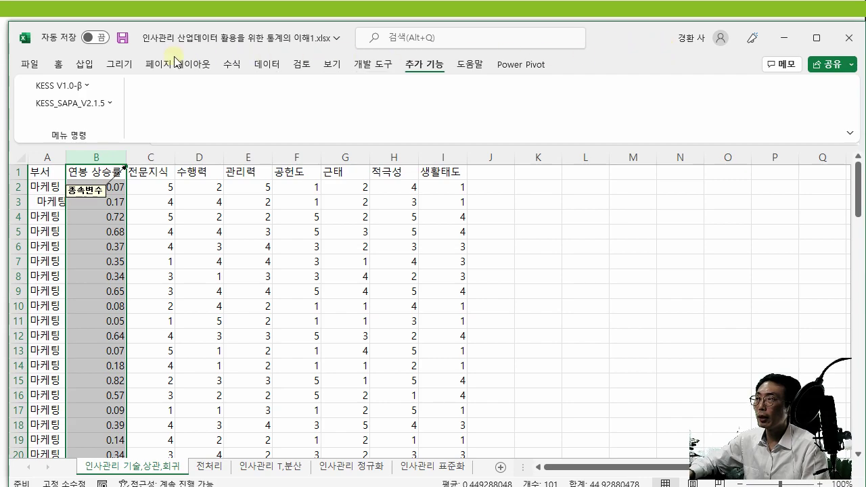
click(632, 44)
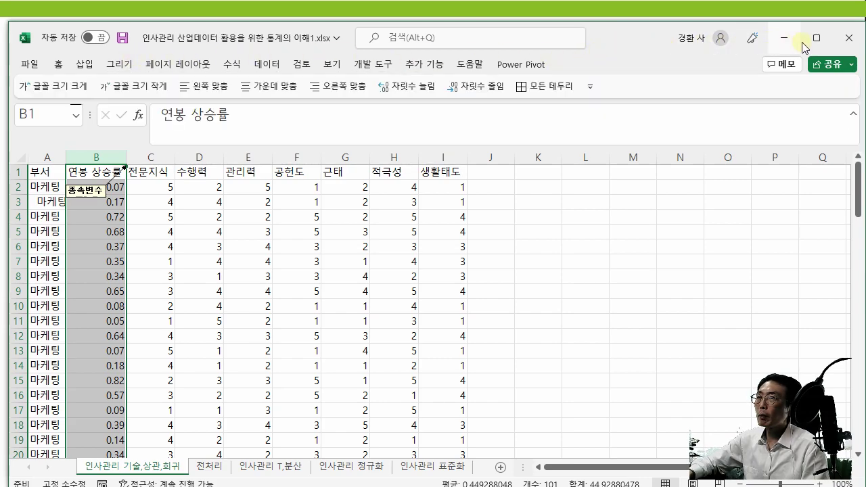
click(846, 39)
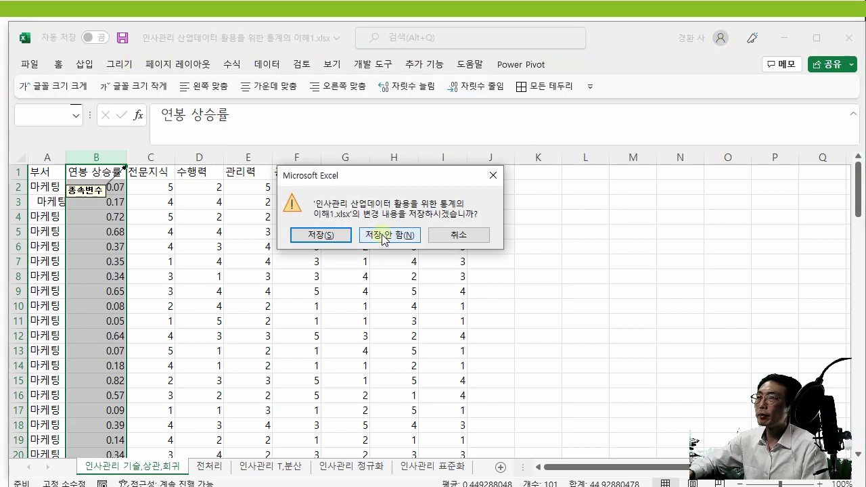
click(387, 236)
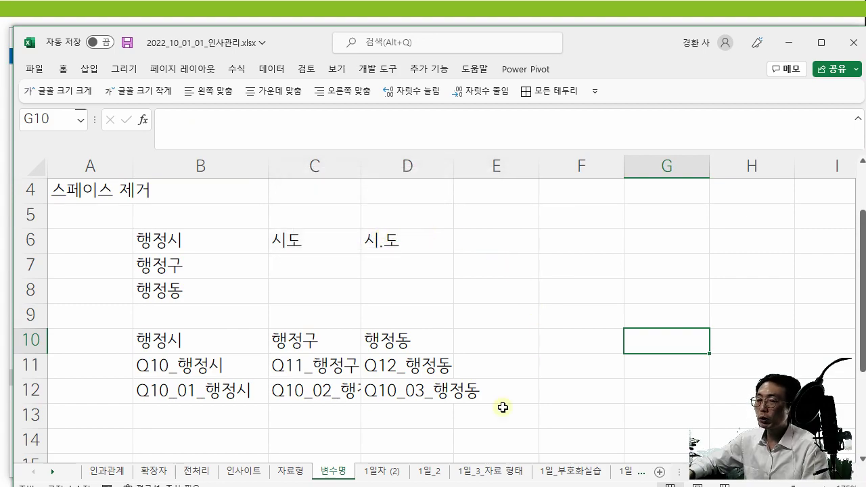